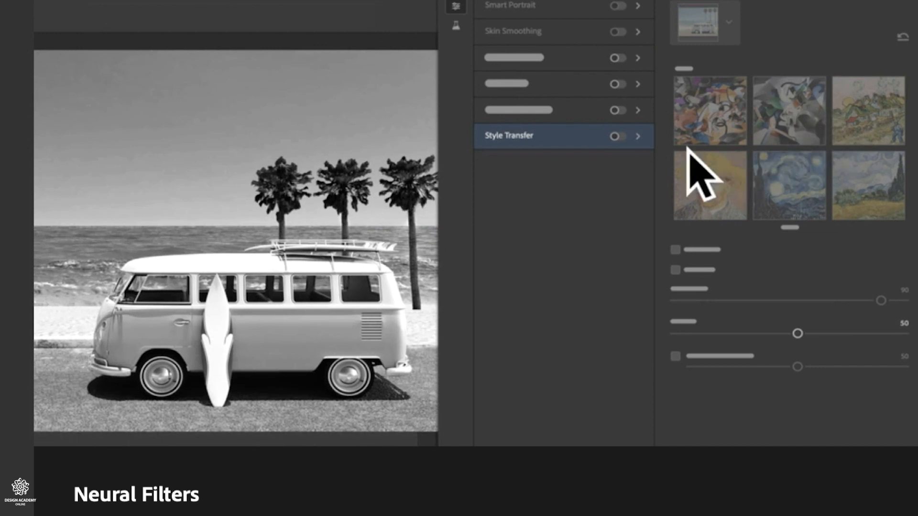
- Enable the Style Transfer neural filter on the beach van photo and try the colourful abstract style and the Starry Night style
{"action": "left_click", "coordinate": [618, 137]}
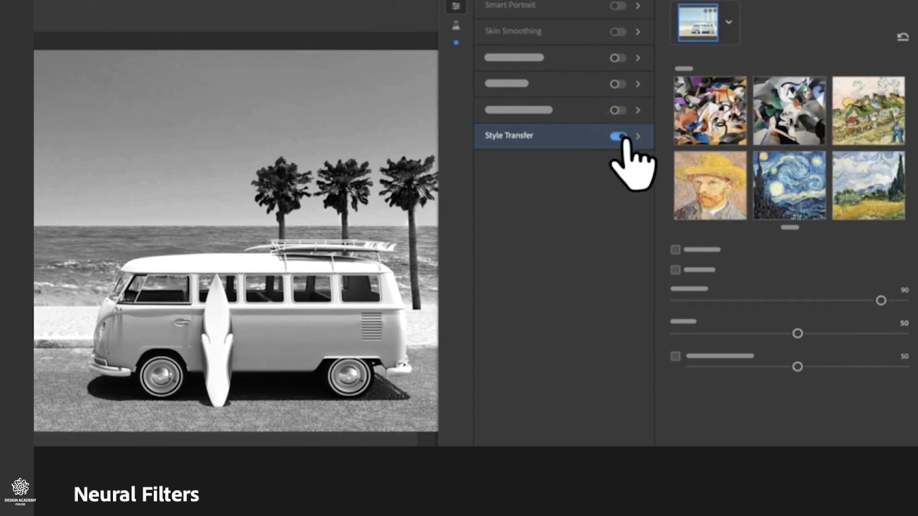
{"action": "left_click", "coordinate": [713, 118]}
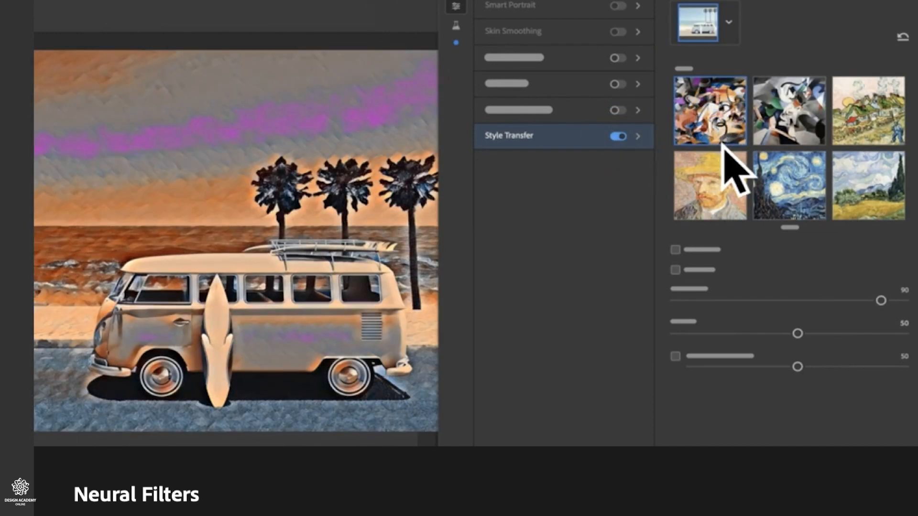
{"action": "left_click", "coordinate": [789, 186]}
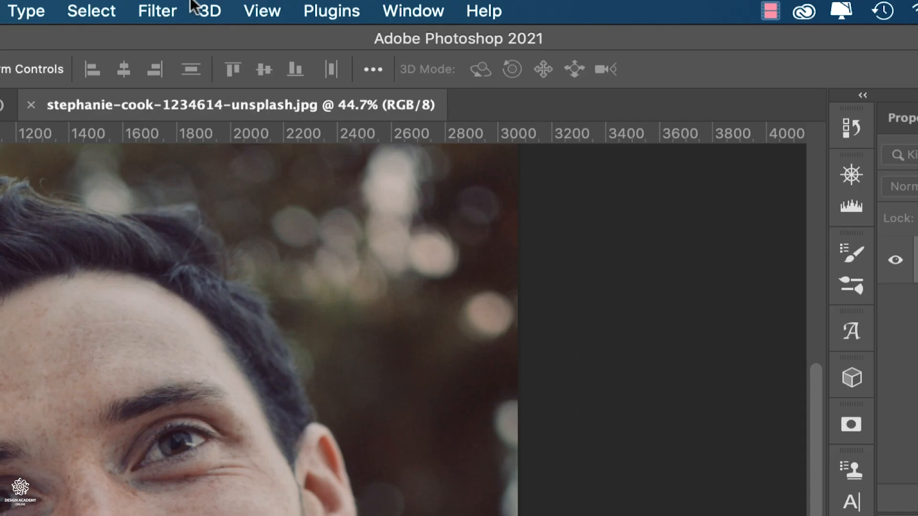
- Open Neural Filters for the man's portrait, enable the beta Smart Portrait filter and turn on its Facial age option
{"action": "left_click", "coordinate": [149, 10]}
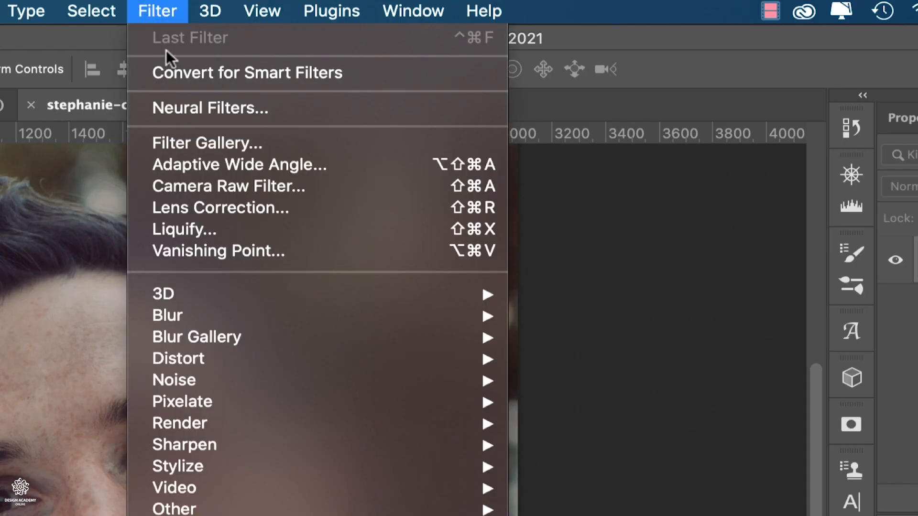
{"action": "left_click", "coordinate": [311, 110]}
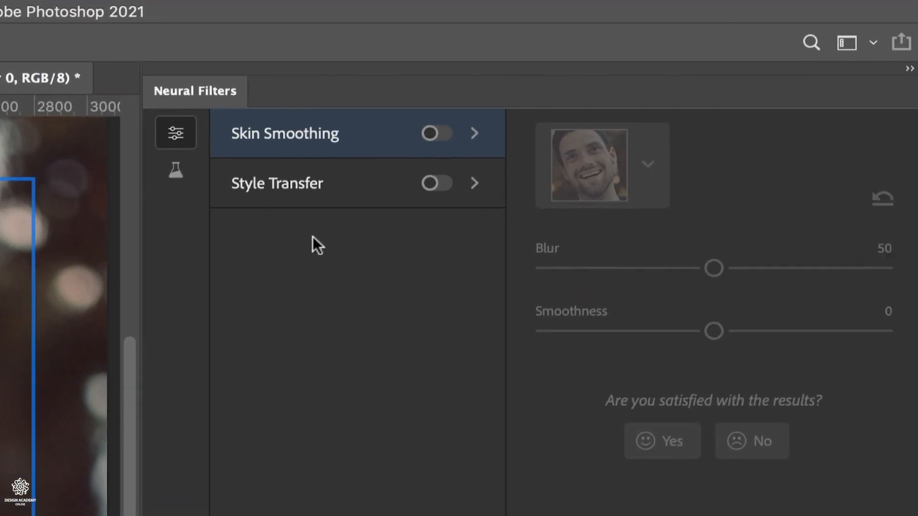
{"action": "left_click", "coordinate": [415, 187]}
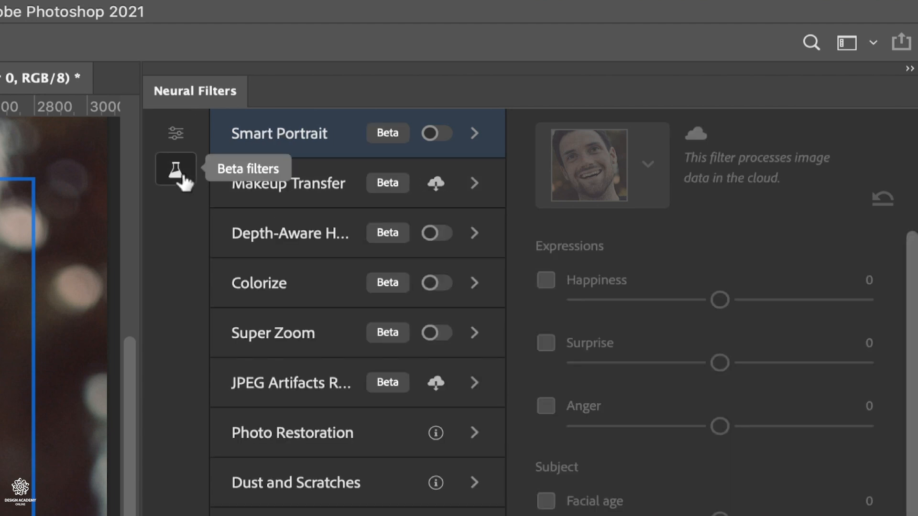
{"action": "left_click", "coordinate": [436, 134]}
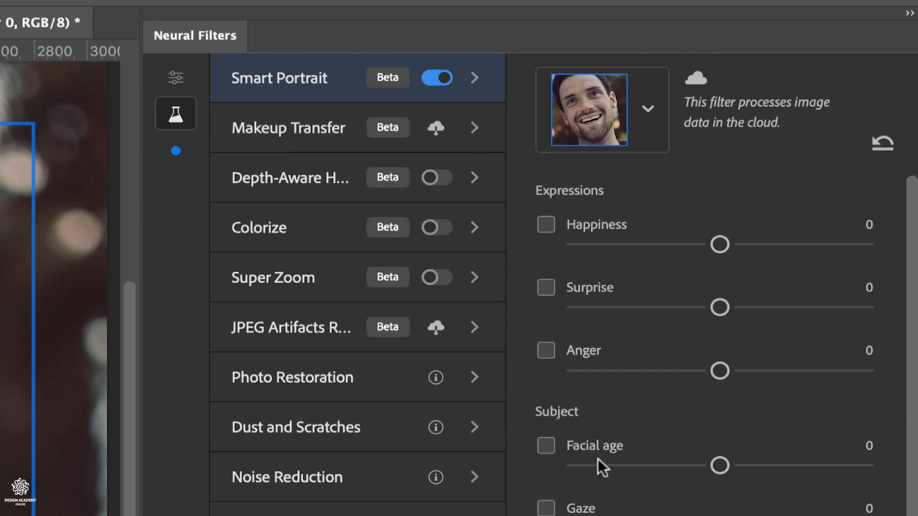
{"action": "left_click", "coordinate": [546, 446]}
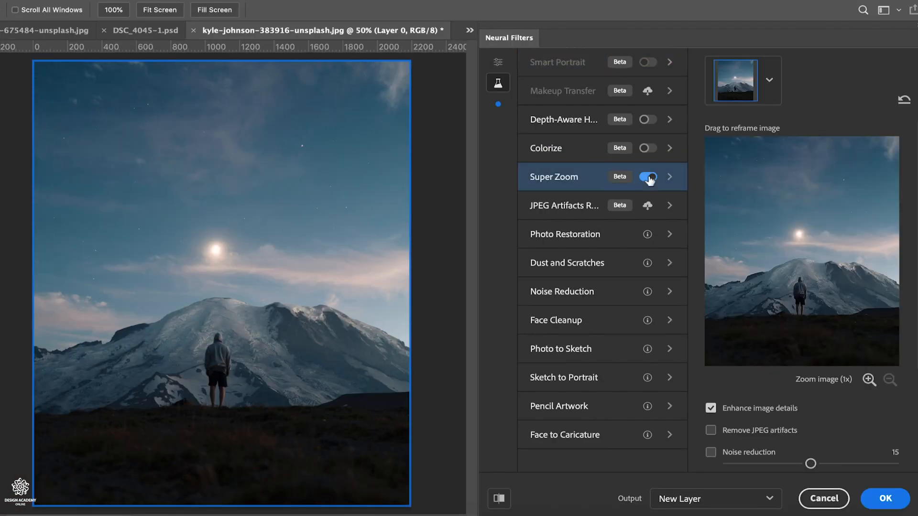
- Enlarge the mountain photo by two zoom levels with the Super Zoom filter
{"action": "left_click", "coordinate": [868, 380]}
{"action": "left_click", "coordinate": [868, 380]}
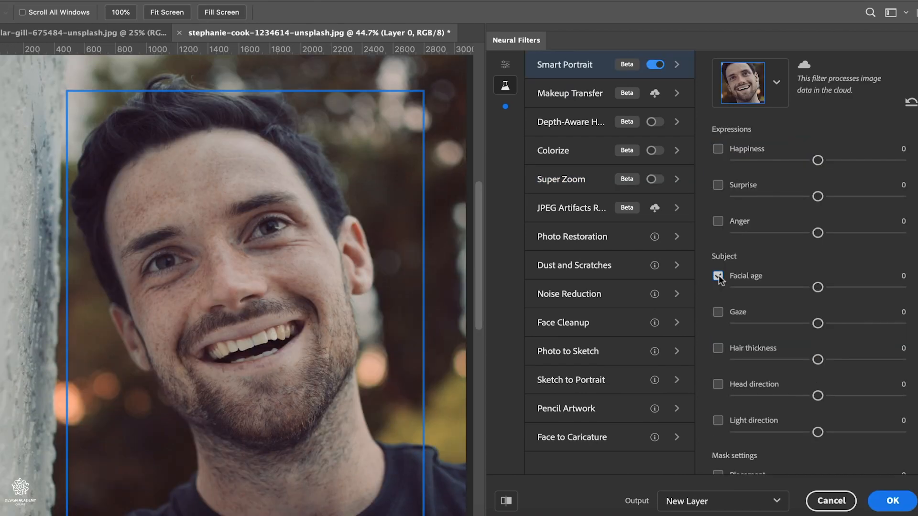
- Set the portrait's Facial age to 48, Gaze to 44 and Hair thickness to -47, and raise Surprise in Smart Portrait
{"action": "left_click", "coordinate": [898, 287]}
{"action": "left_click", "coordinate": [891, 324]}
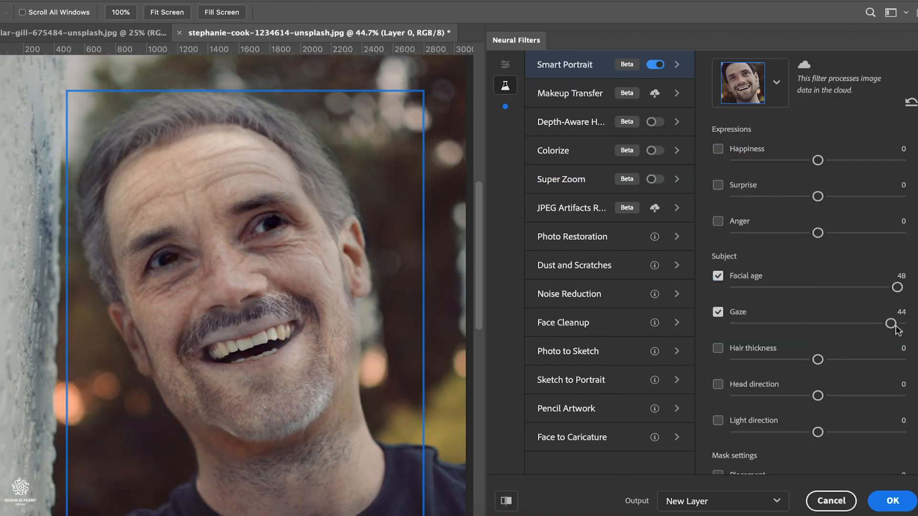
{"action": "scroll", "coordinate": [812, 335], "scroll_direction": "down", "scroll_amount": 1}
{"action": "left_click", "coordinate": [740, 344]}
{"action": "scroll", "coordinate": [738, 346], "scroll_direction": "up", "scroll_amount": 1}
{"action": "left_click", "coordinate": [901, 196]}
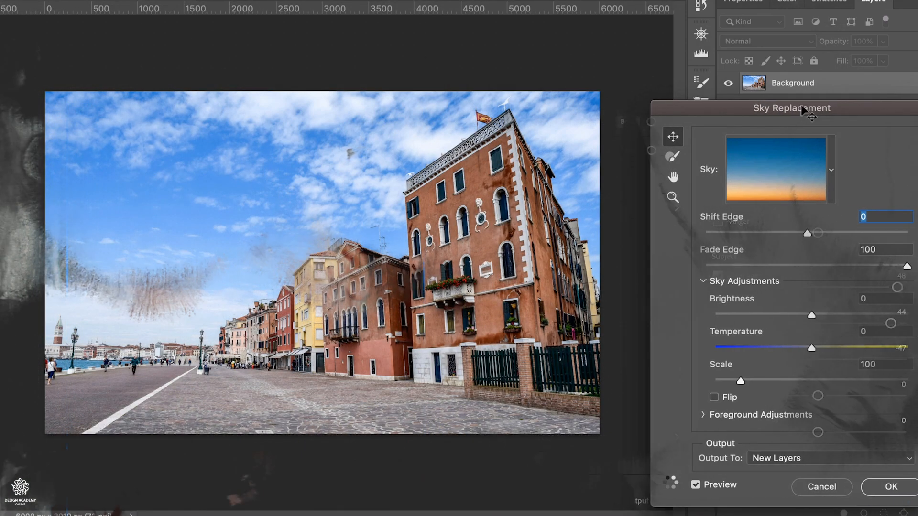
- Open Sky Replacement for the waterfront street photo with the orange-brown buildings
{"action": "left_click_drag", "start_coordinate": [802, 105], "coordinate": [783, 109]}
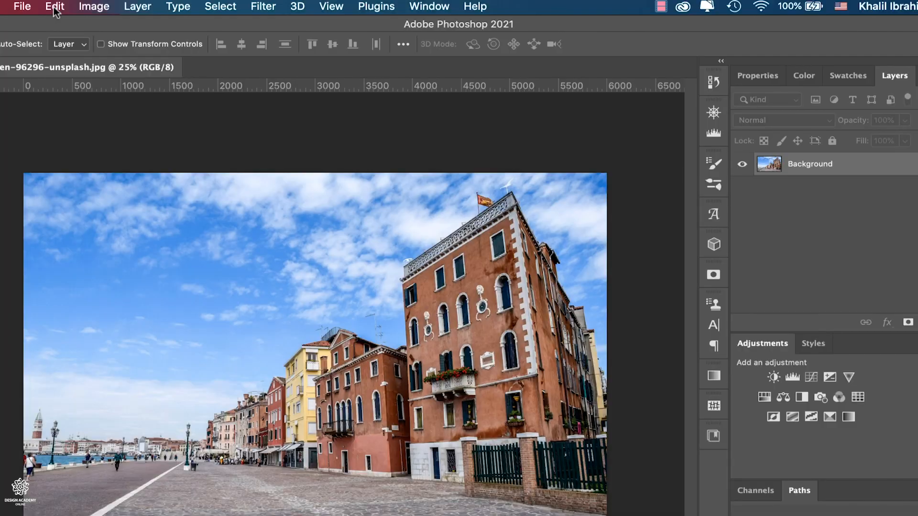
{"action": "left_click", "coordinate": [54, 6]}
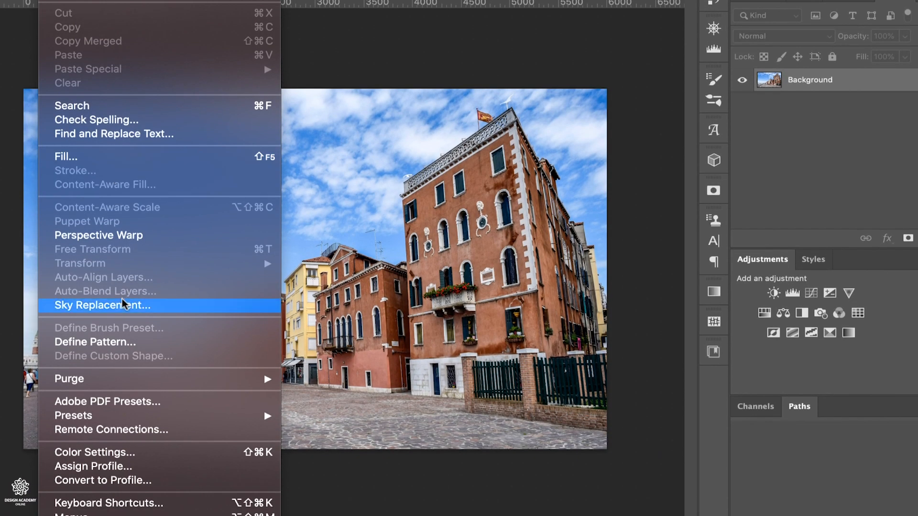
{"action": "left_click", "coordinate": [123, 304]}
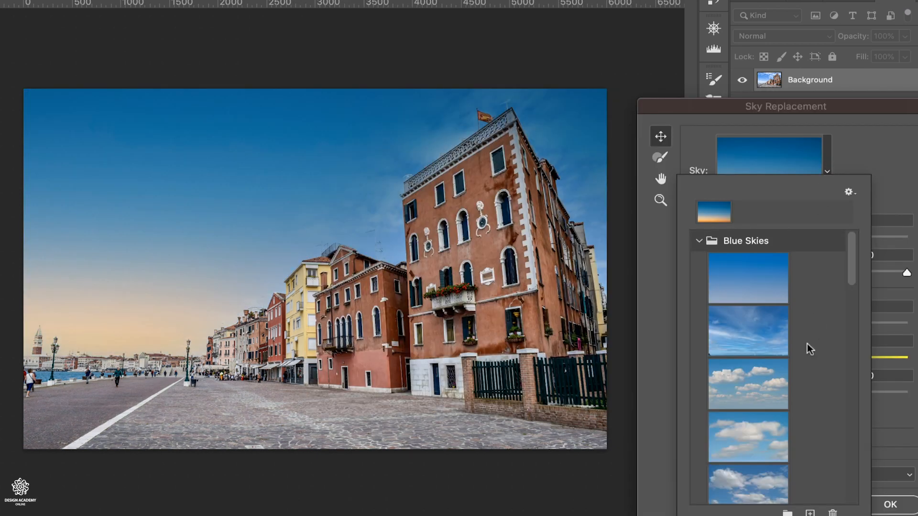
- Try cloudy, stormy and sunset skies from the Blue Skies, Spectacular and Sunsets presets, and reselect the blue-to-orange gradient sky
{"action": "scroll", "coordinate": [806, 350], "scroll_direction": "down", "scroll_amount": 5}
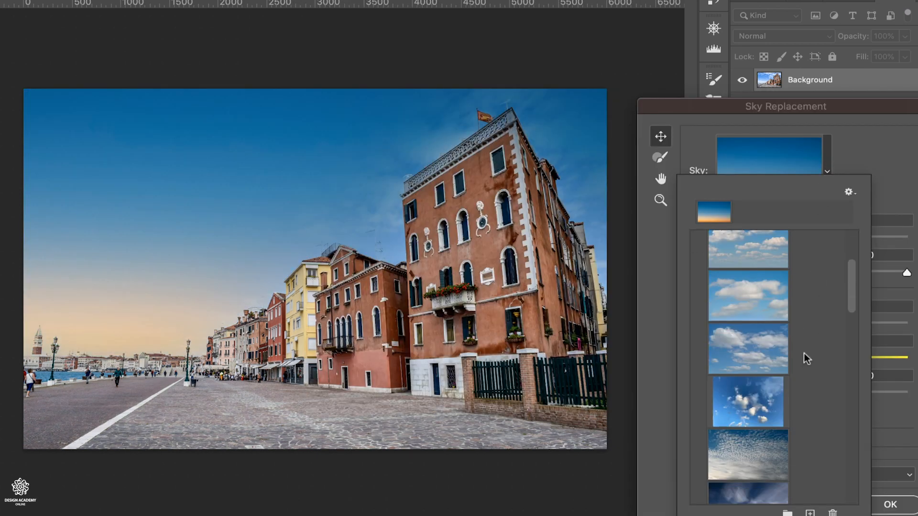
{"action": "left_click", "coordinate": [749, 422]}
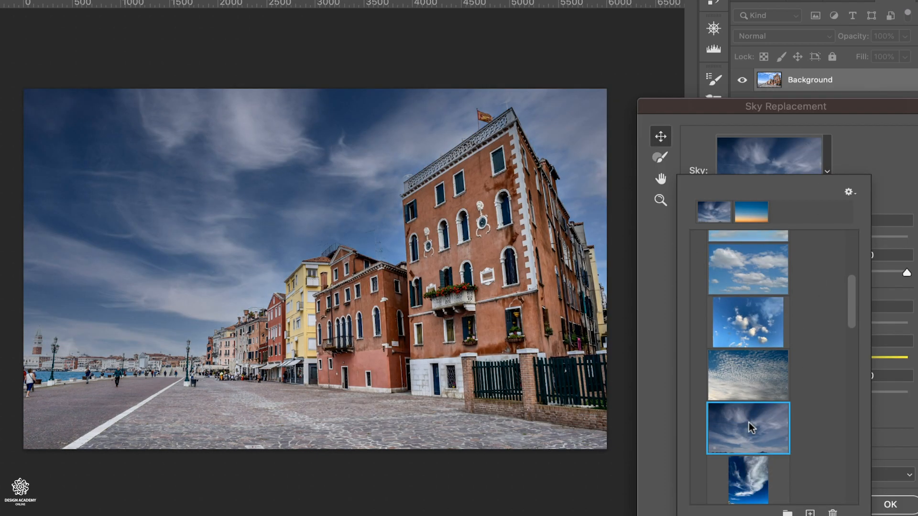
{"action": "scroll", "coordinate": [828, 420], "scroll_direction": "down", "scroll_amount": 5}
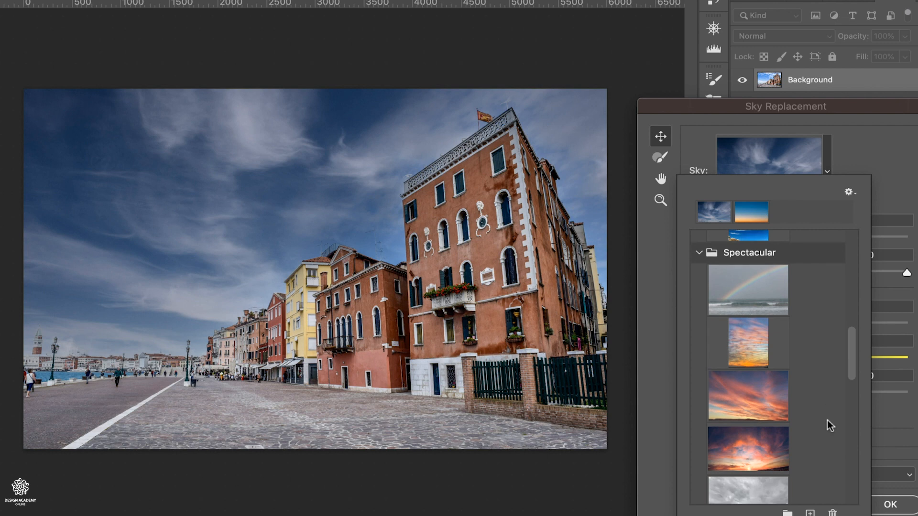
{"action": "left_click", "coordinate": [768, 407]}
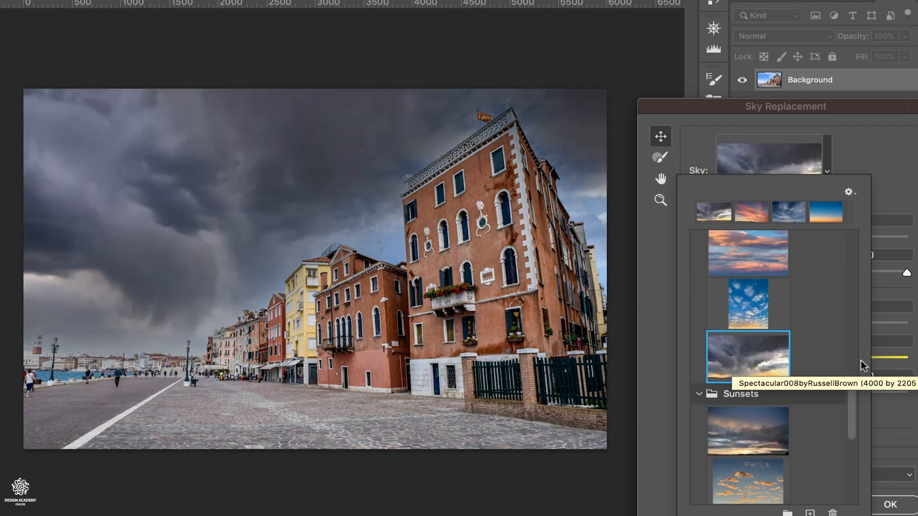
{"action": "scroll", "coordinate": [849, 405], "scroll_direction": "down", "scroll_amount": 5}
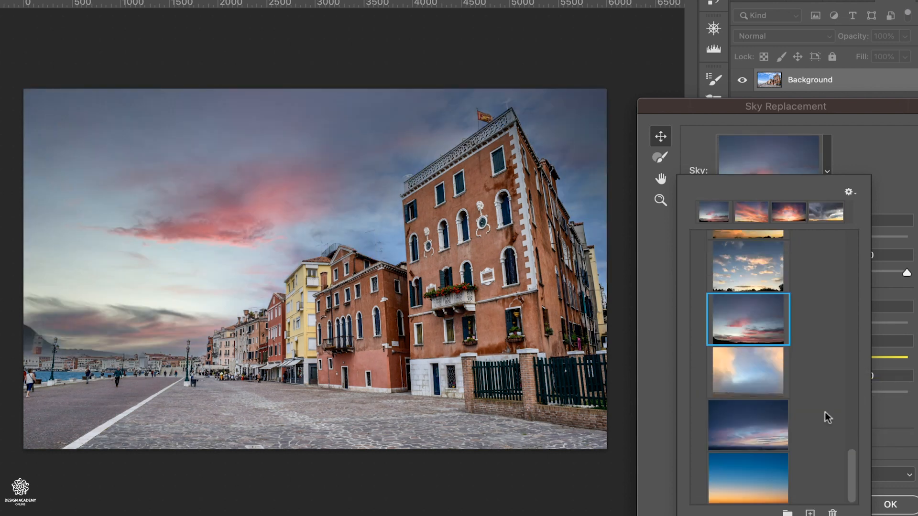
{"action": "left_click", "coordinate": [767, 425]}
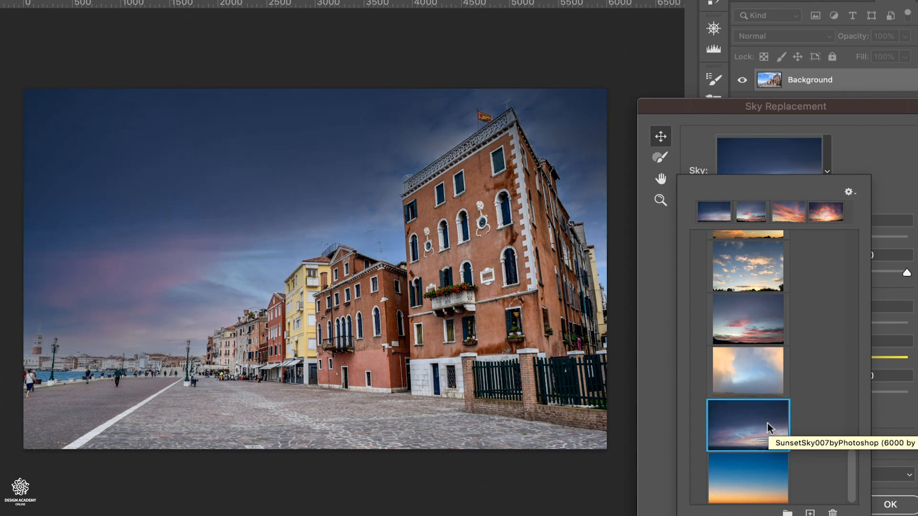
{"action": "left_click", "coordinate": [753, 464]}
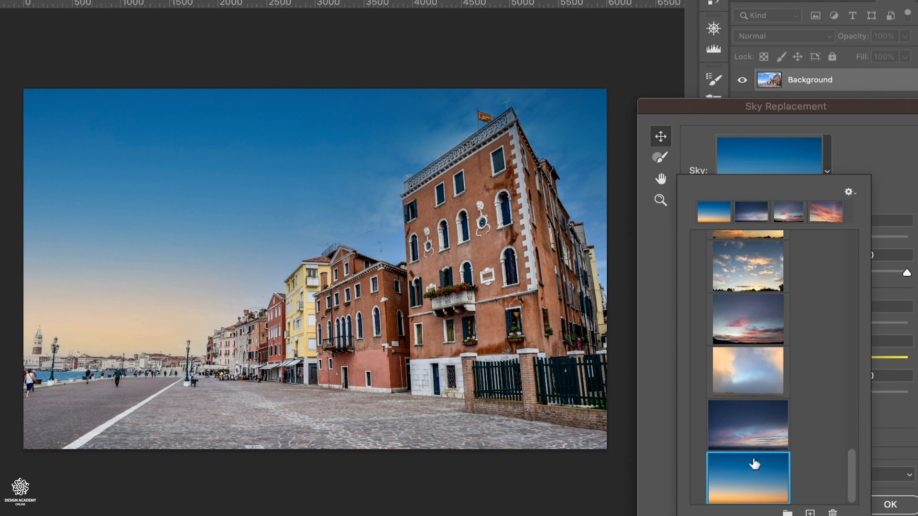
- Shift the replacement sky slightly upward behind the buildings with the Sky Move tool
{"action": "left_click", "coordinate": [661, 200]}
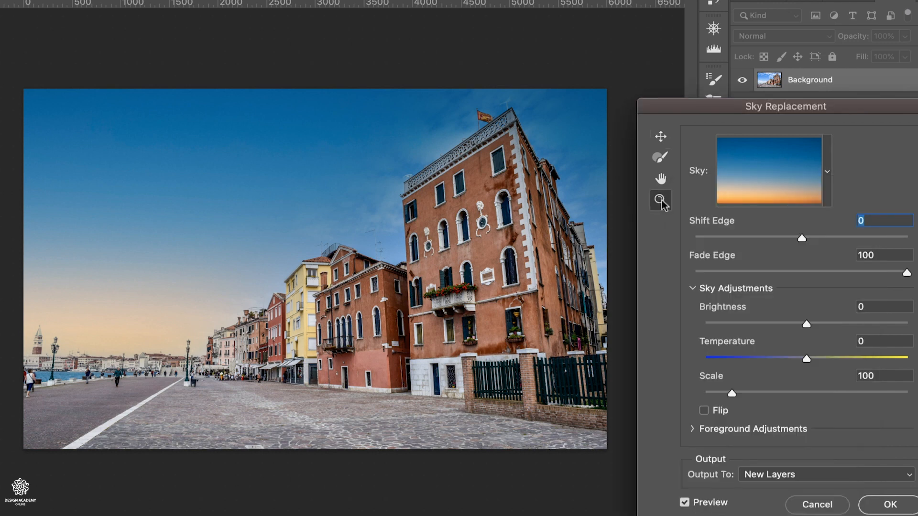
{"action": "left_click", "coordinate": [286, 240]}
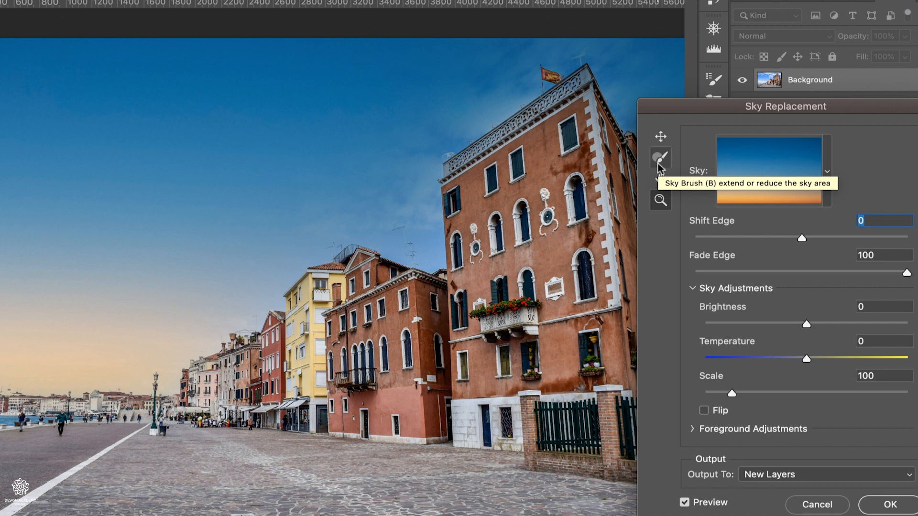
{"action": "left_click", "coordinate": [659, 165]}
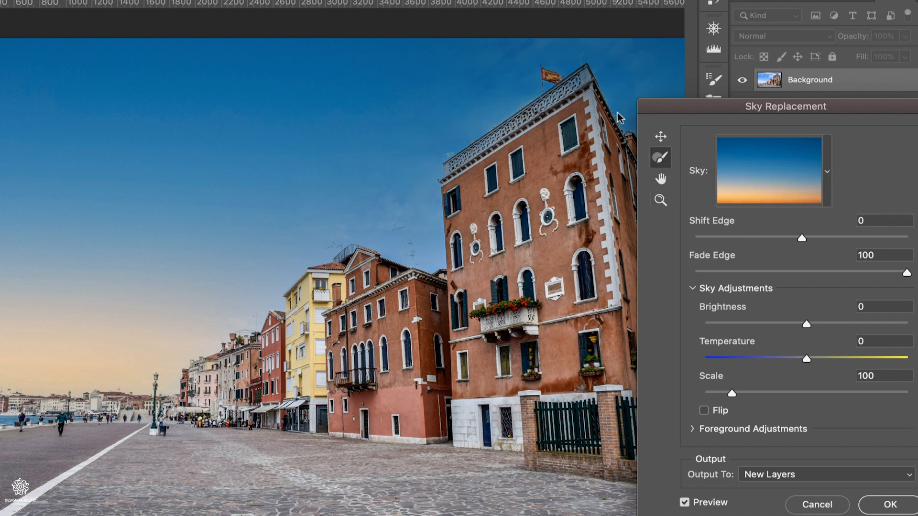
{"action": "key", "text": "v"}
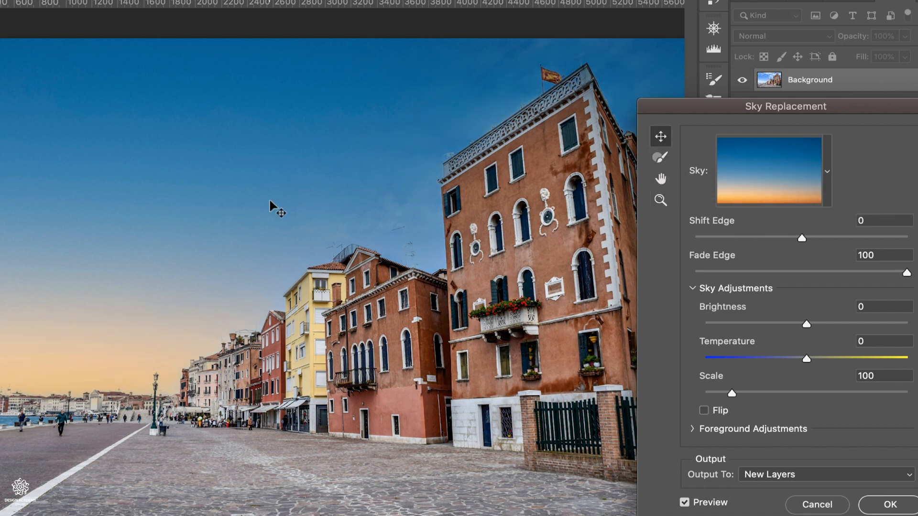
{"action": "left_click_drag", "start_coordinate": [269, 198], "coordinate": [271, 178]}
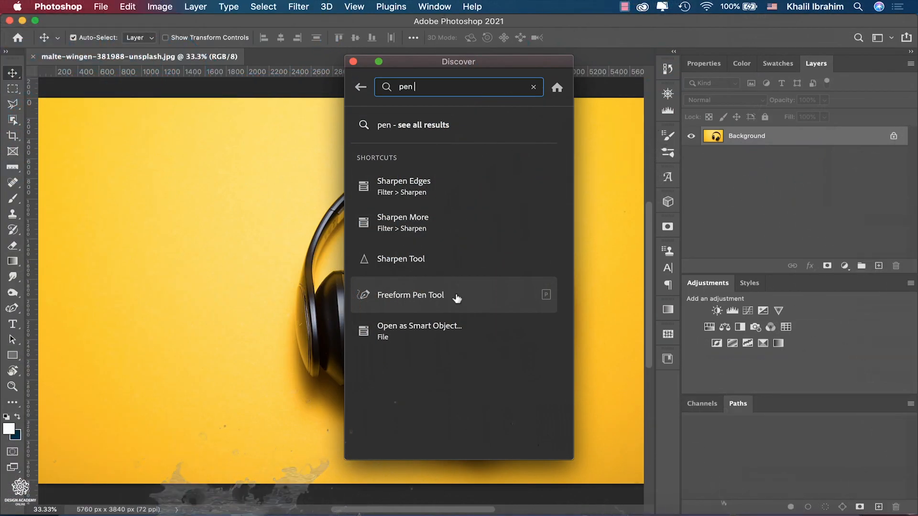
- Review the Discover shortcuts for "pen", correct the search text by removing its trailing space, and close Discover
{"action": "mouse_move", "coordinate": [458, 298]}
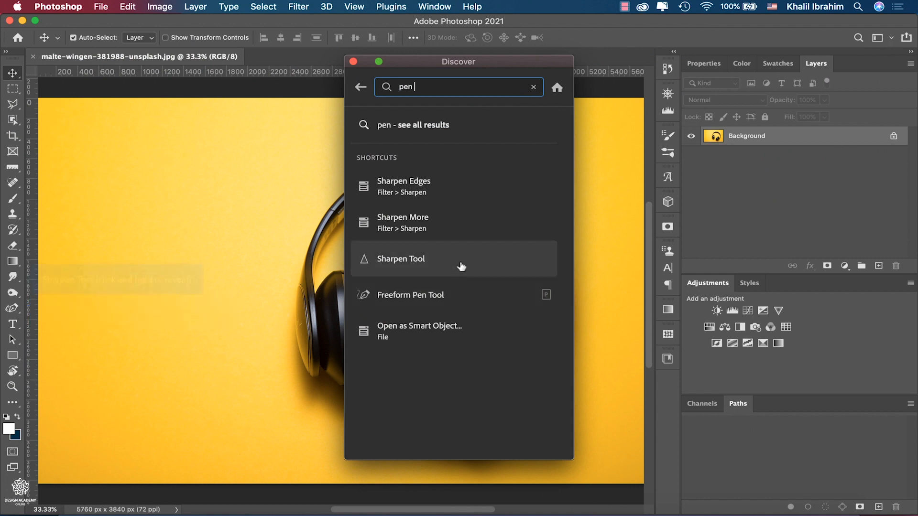
{"action": "mouse_move", "coordinate": [463, 263]}
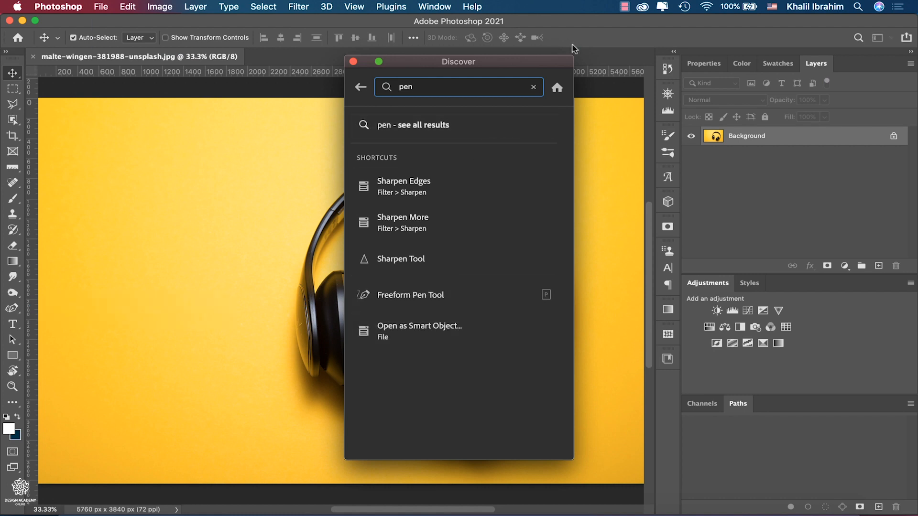
{"action": "left_click", "coordinate": [503, 87]}
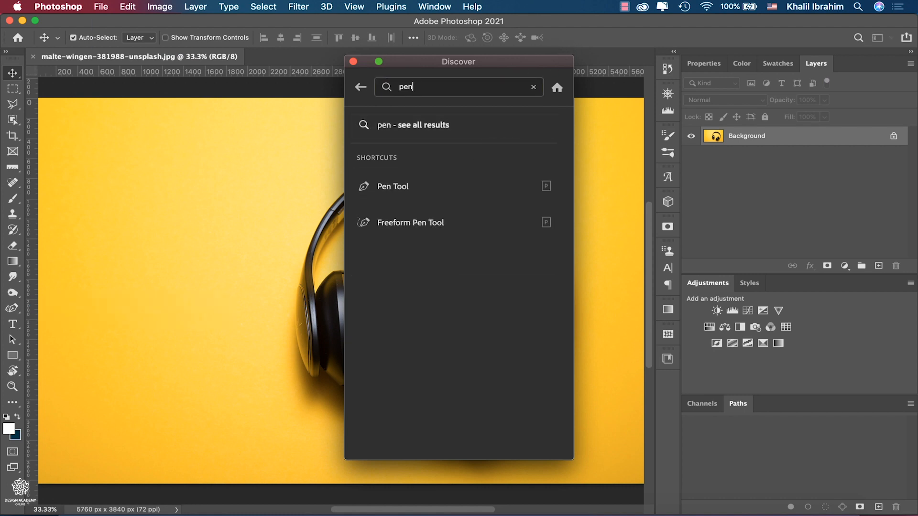
{"action": "left_click", "coordinate": [361, 87]}
{"action": "left_click", "coordinate": [354, 62]}
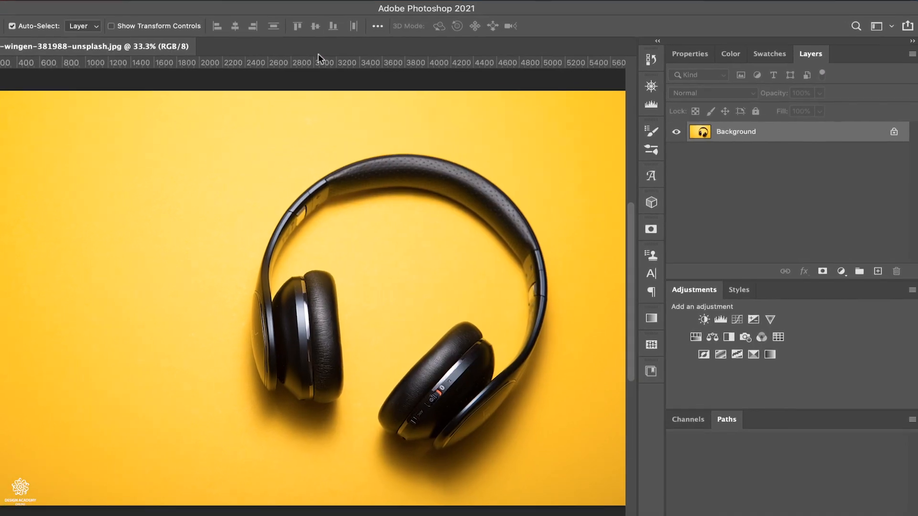
- Reopen Discover, search for "pen" to locate the Pen Tool, and return to the start page
{"action": "left_click", "coordinate": [859, 38]}
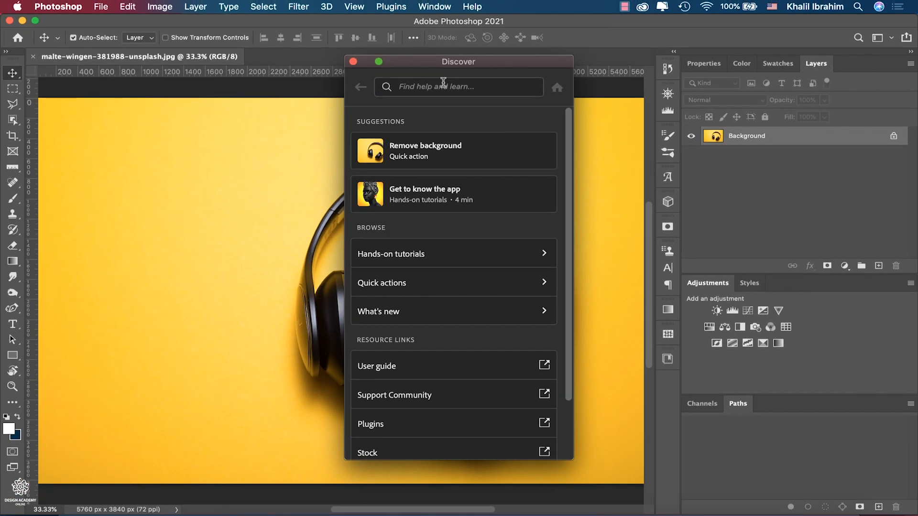
{"action": "left_click", "coordinate": [443, 82]}
{"action": "type", "text": "pen"}
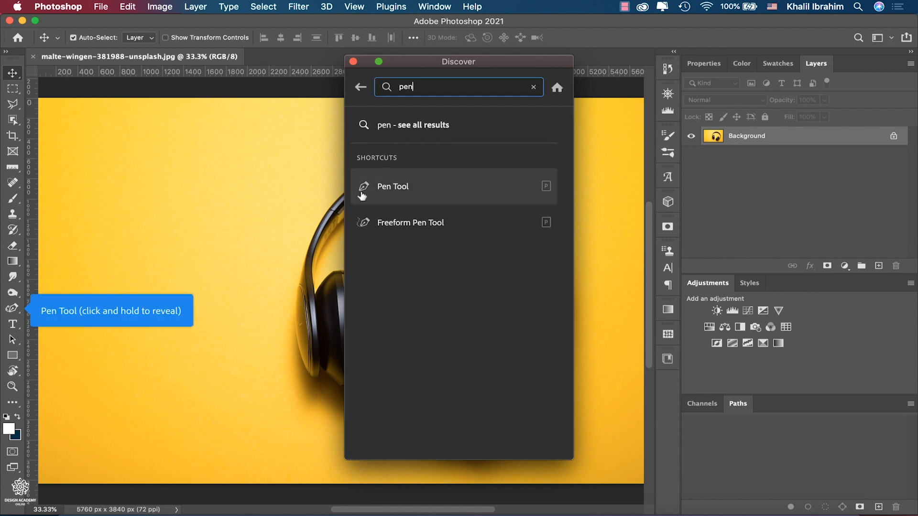
{"action": "left_click", "coordinate": [362, 91]}
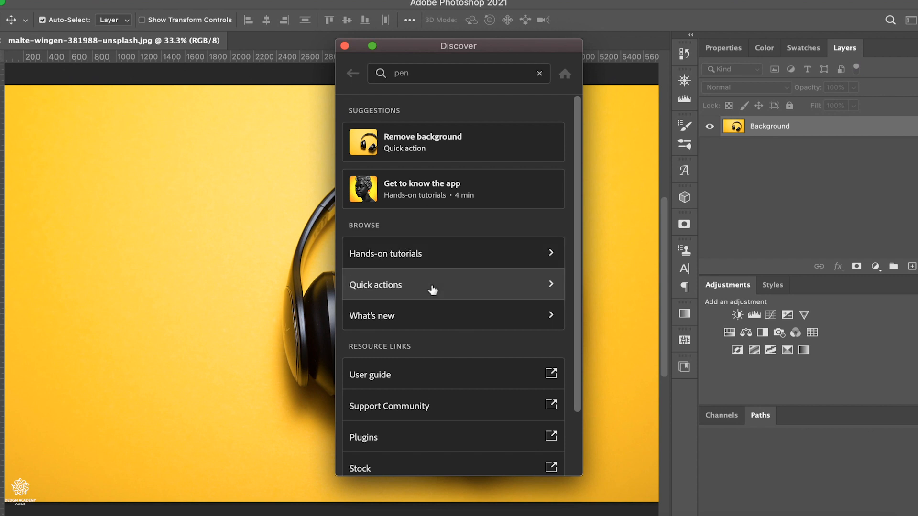
- Apply the Remove background quick action from Discover to the headphones photo's Background layer
{"action": "scroll", "coordinate": [433, 290], "scroll_direction": "down", "scroll_amount": 3}
{"action": "scroll", "coordinate": [433, 291], "scroll_direction": "up", "scroll_amount": 3}
{"action": "left_click", "coordinate": [433, 290]}
{"action": "left_click", "coordinate": [444, 186]}
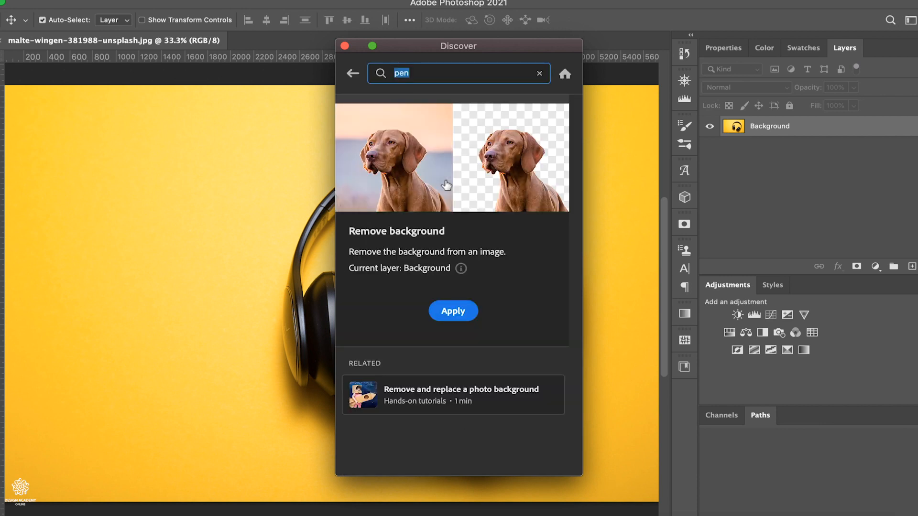
{"action": "left_click", "coordinate": [459, 315]}
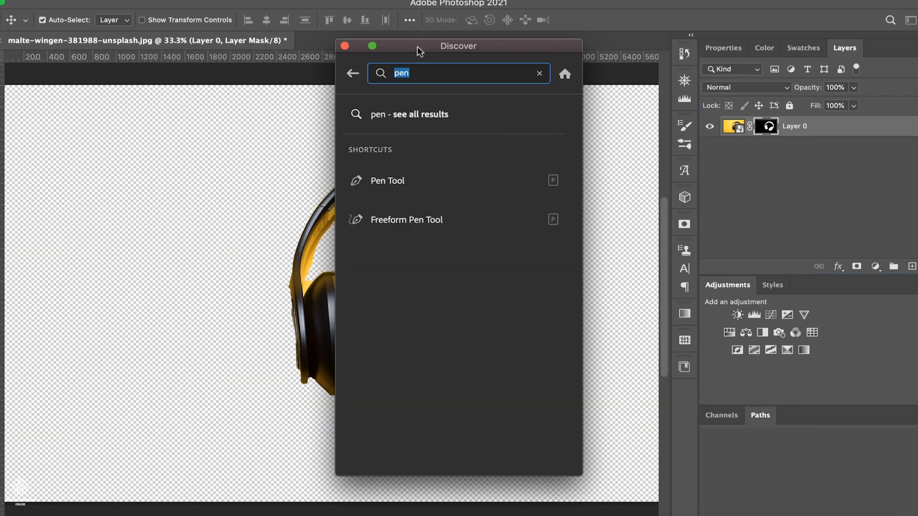
- Move the Discover window away from the headphones cutout so the image is uncovered
{"action": "left_click_drag", "start_coordinate": [424, 46], "coordinate": [753, 34]}
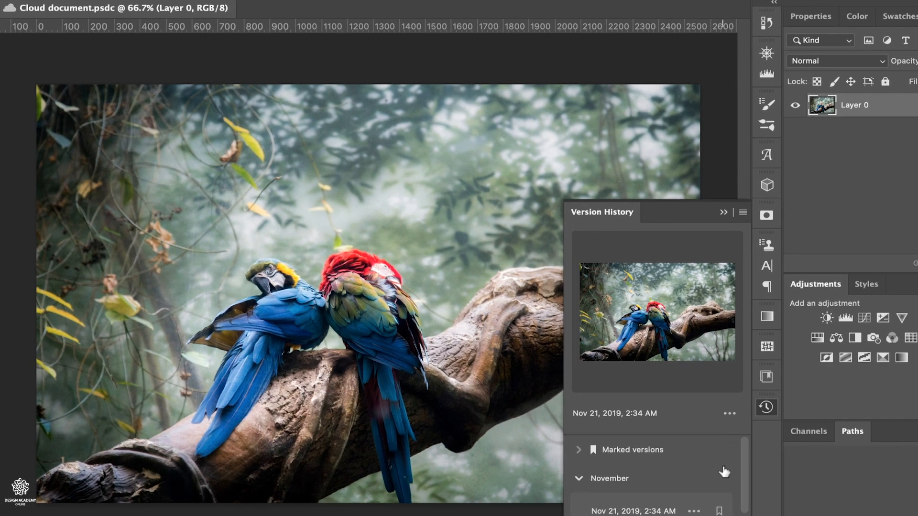
- Review the parrot cloud document's Version History, collapsing and expanding the November versions, and bring up the Version History panel
{"action": "scroll", "coordinate": [722, 468], "scroll_direction": "down", "scroll_amount": 2}
{"action": "scroll", "coordinate": [721, 469], "scroll_direction": "up", "scroll_amount": 3}
{"action": "left_click", "coordinate": [579, 479]}
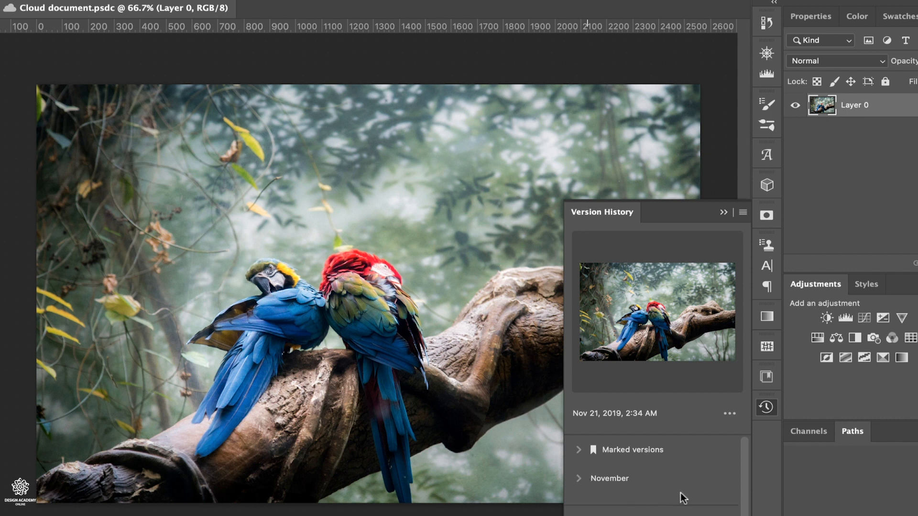
{"action": "scroll", "coordinate": [681, 493], "scroll_direction": "down", "scroll_amount": 1}
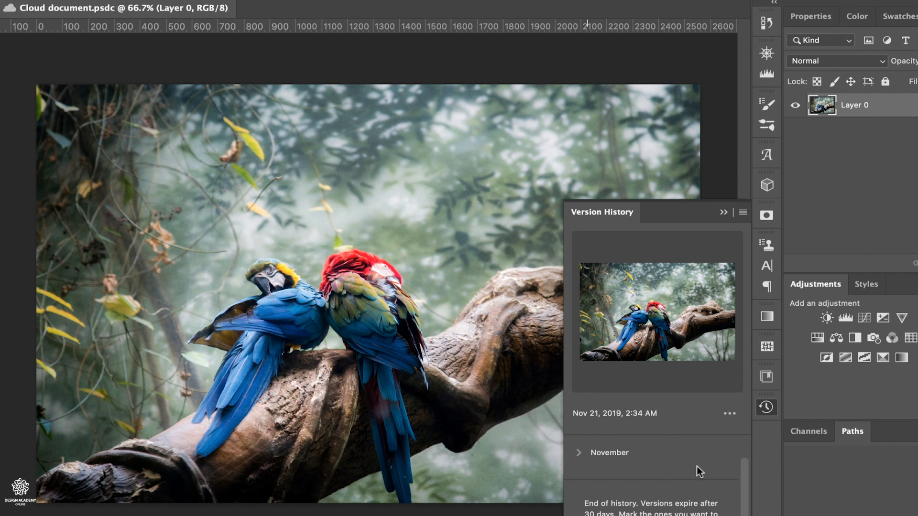
{"action": "scroll", "coordinate": [697, 466], "scroll_direction": "up", "scroll_amount": 1}
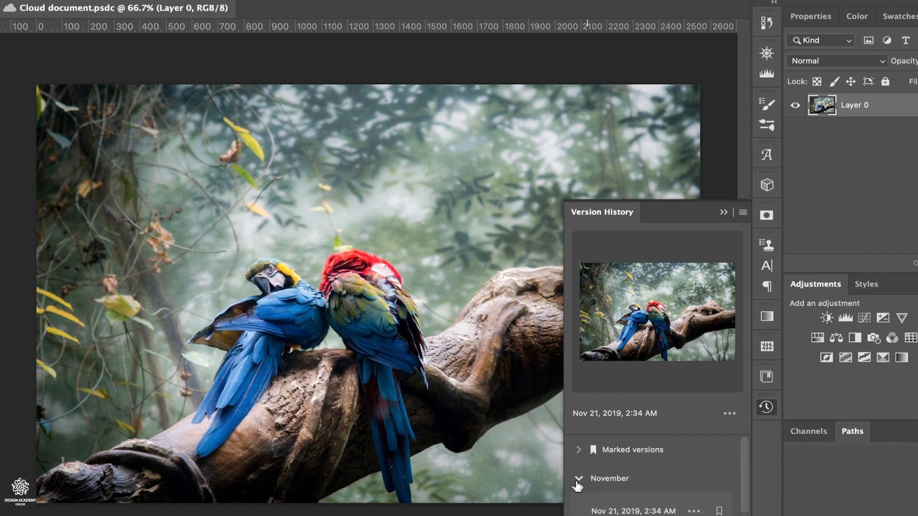
{"action": "left_click", "coordinate": [434, 6]}
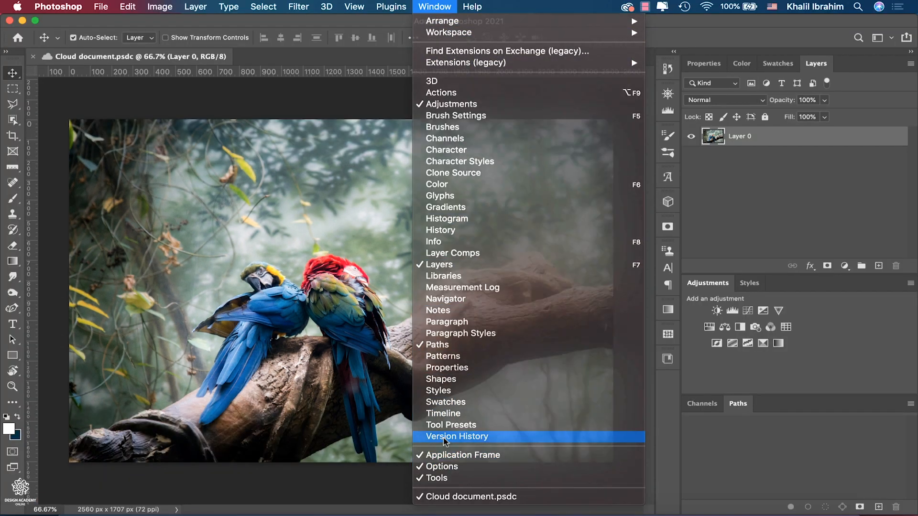
{"action": "left_click", "coordinate": [444, 437]}
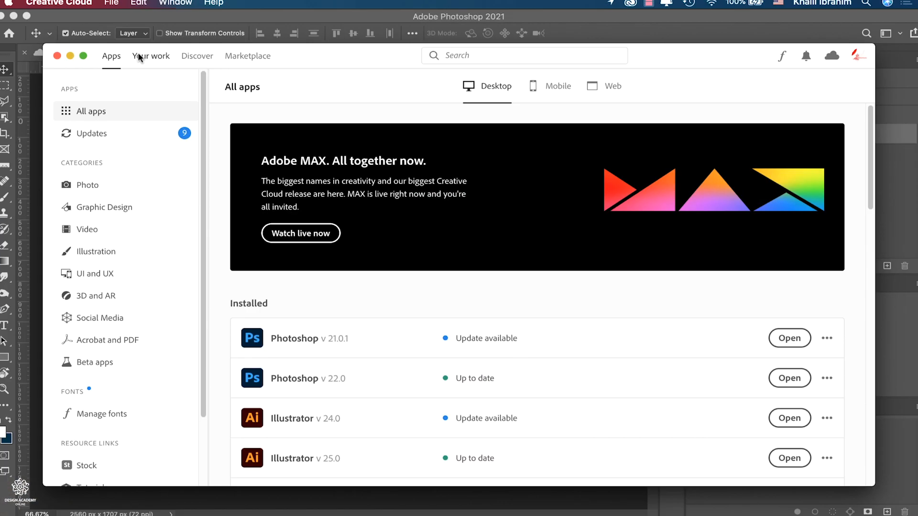
- In the Creative Cloud app, view the cloud documents under Your work and check the status of the parrot file
{"action": "left_click", "coordinate": [138, 56]}
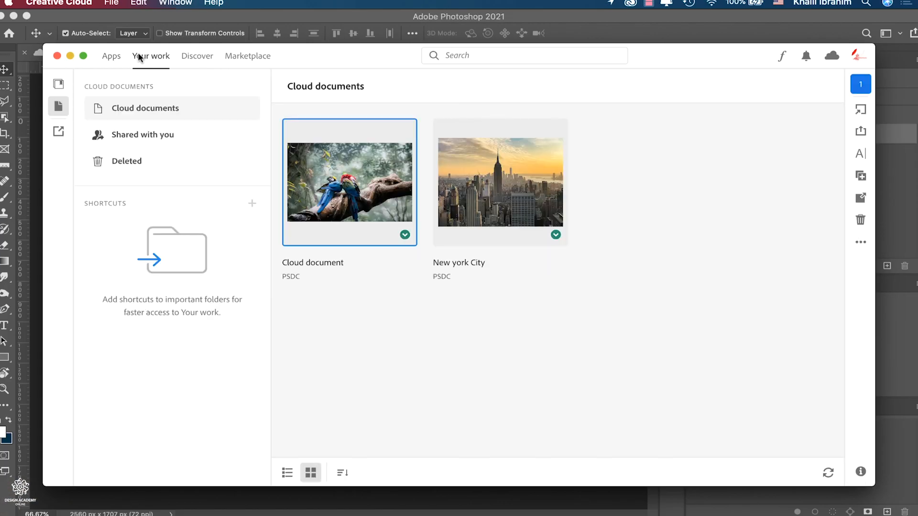
{"action": "left_click", "coordinate": [57, 108]}
{"action": "left_click", "coordinate": [58, 108]}
{"action": "mouse_move", "coordinate": [405, 236]}
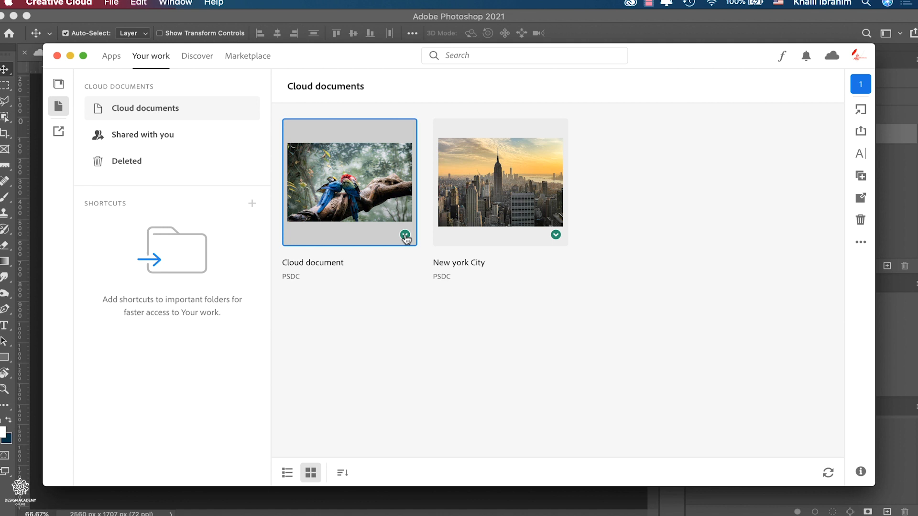
{"action": "left_click", "coordinate": [108, 58]}
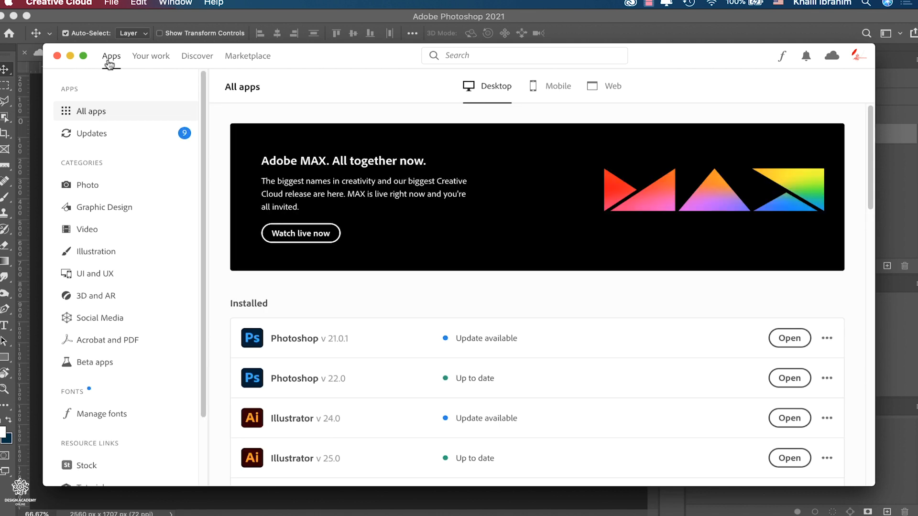
{"action": "left_click", "coordinate": [159, 61]}
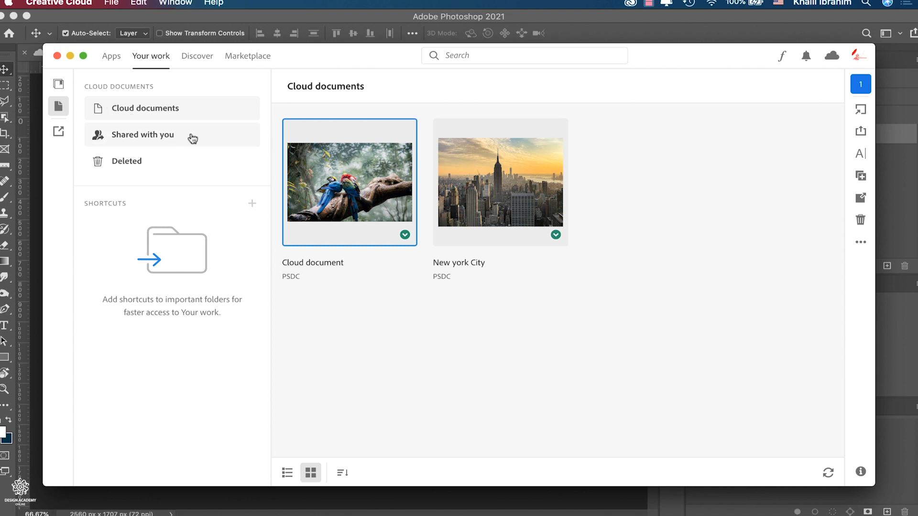
{"action": "mouse_move", "coordinate": [406, 238]}
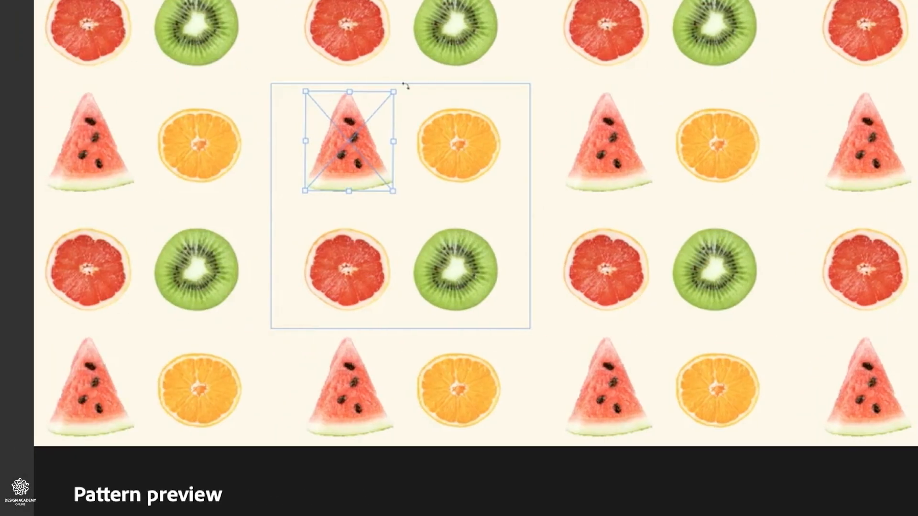
- Try rotating and enlarging the watermelon slice in the fruit pattern tile while pattern preview is active
{"action": "left_click_drag", "start_coordinate": [436, 95], "coordinate": [408, 80]}
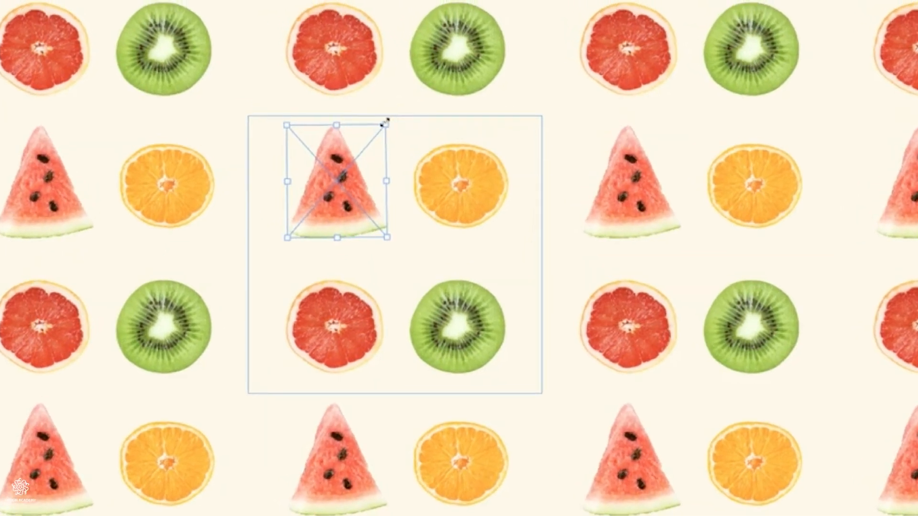
{"action": "mouse_move", "coordinate": [386, 122]}
{"action": "left_mouse_down"}
{"action": "mouse_move", "coordinate": [479, 45]}
{"action": "mouse_move", "coordinate": [436, 61]}
{"action": "mouse_move", "coordinate": [387, 115]}
{"action": "left_mouse_up"}
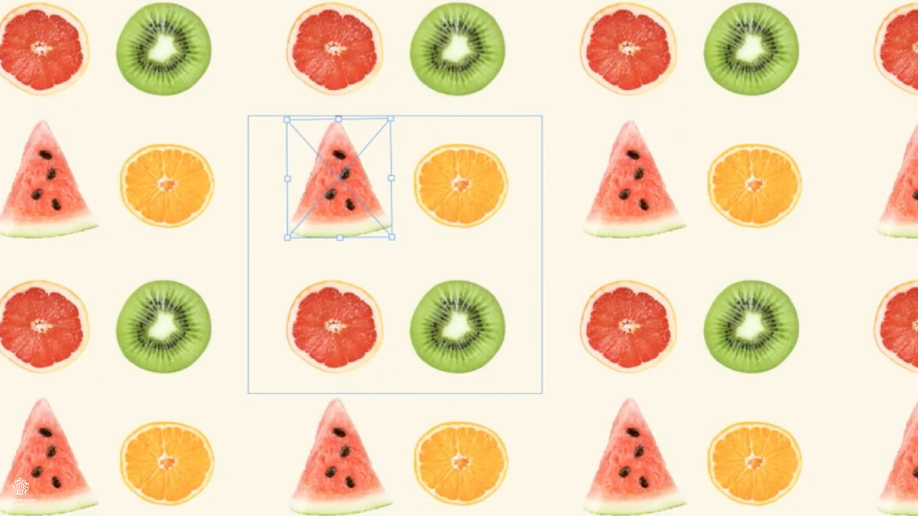
{"action": "key", "text": "ctrl+z"}
{"action": "key", "text": "ctrl+z"}
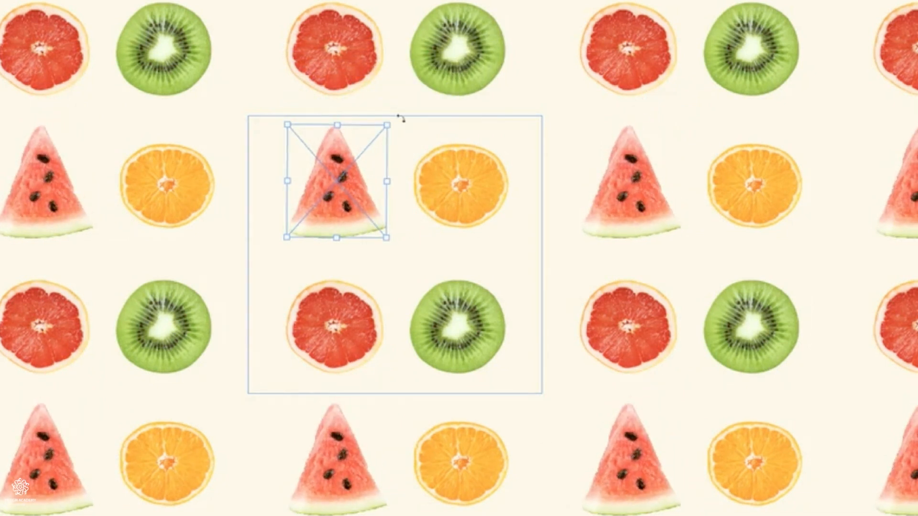
{"action": "mouse_move", "coordinate": [405, 118]}
{"action": "left_mouse_down"}
{"action": "mouse_move", "coordinate": [447, 139]}
{"action": "mouse_move", "coordinate": [466, 178]}
{"action": "mouse_move", "coordinate": [465, 219]}
{"action": "mouse_move", "coordinate": [455, 160]}
{"action": "mouse_move", "coordinate": [409, 92]}
{"action": "mouse_move", "coordinate": [441, 62]}
{"action": "mouse_move", "coordinate": [480, 46]}
{"action": "mouse_move", "coordinate": [449, 47]}
{"action": "mouse_move", "coordinate": [391, 118]}
{"action": "left_mouse_up"}
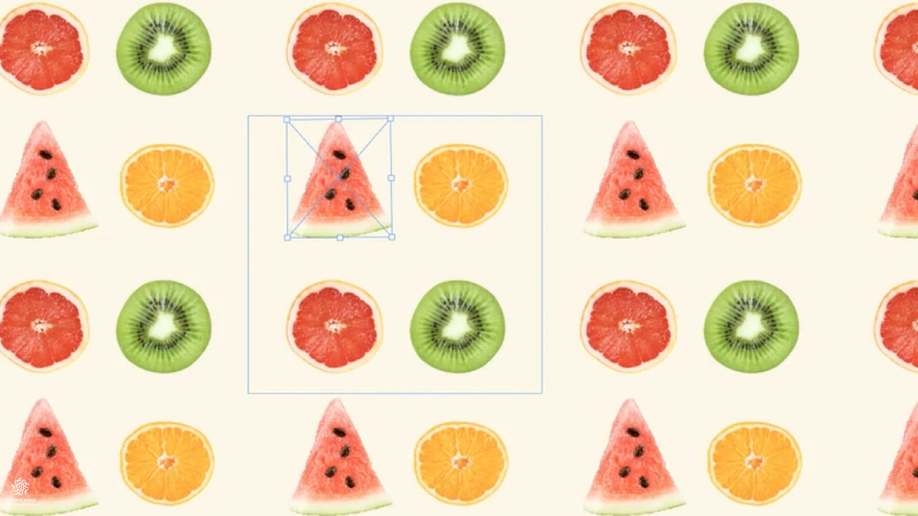
{"action": "key", "text": "ctrl+z"}
{"action": "key", "text": "ctrl+z"}
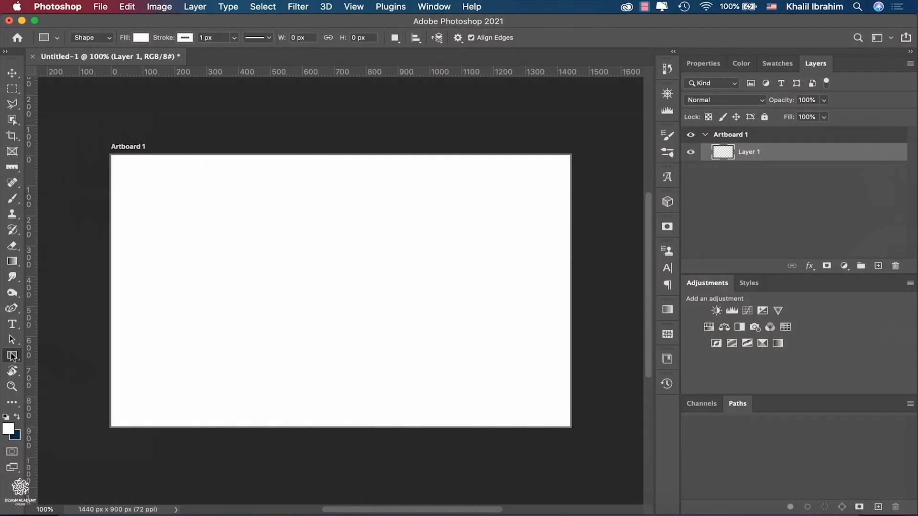
- Draw a triangle in the upper part of Artboard 1 with the Triangle Tool
{"action": "left_click", "coordinate": [10, 355]}
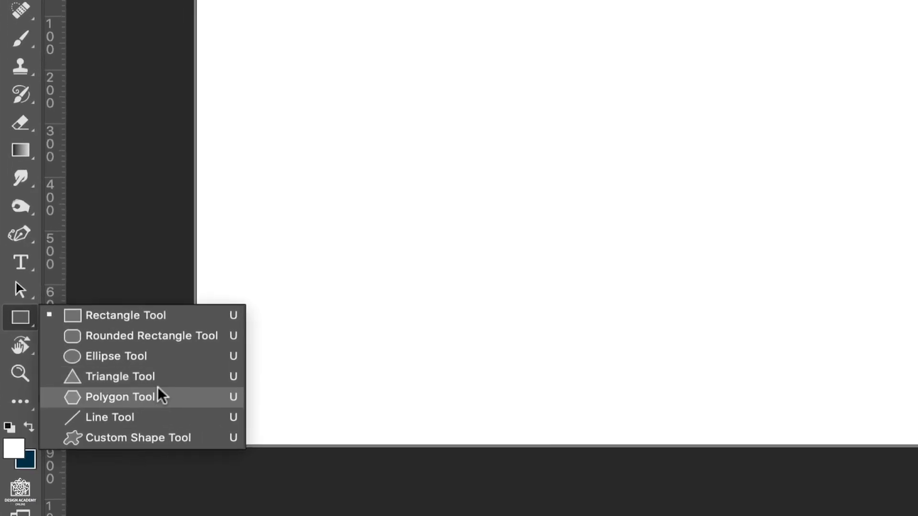
{"action": "left_click", "coordinate": [166, 376]}
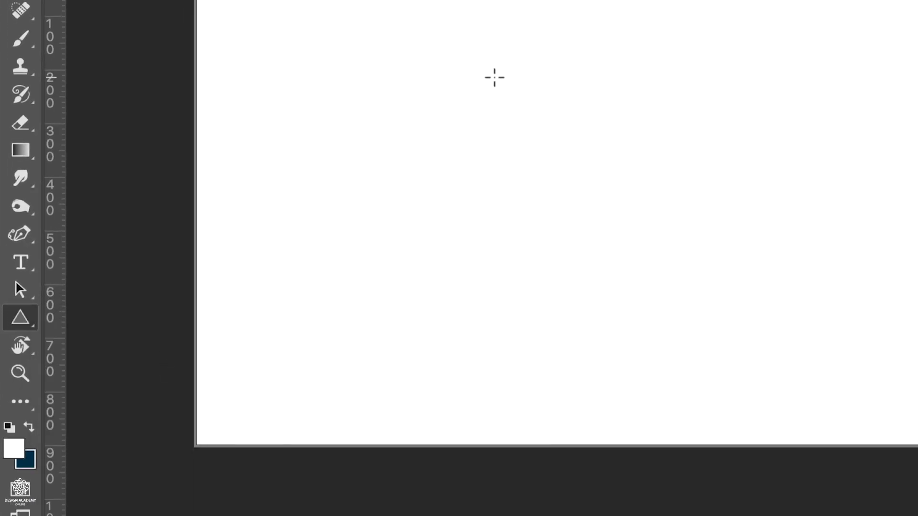
{"action": "left_click_drag", "start_coordinate": [494, 77], "coordinate": [385, 200]}
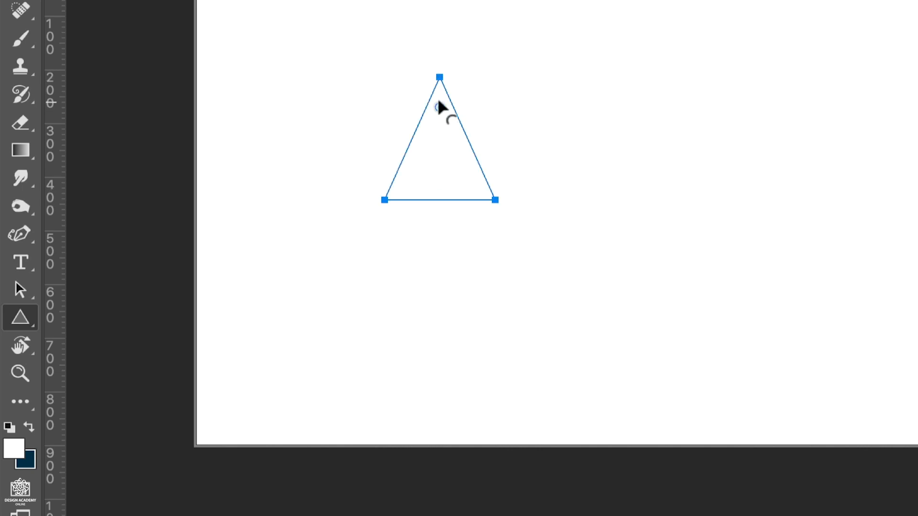
- Round all the triangle's corners with the on-canvas radius handle and adjust the corner radius in Live Shape Properties
{"action": "left_click_drag", "start_coordinate": [439, 107], "coordinate": [463, 99]}
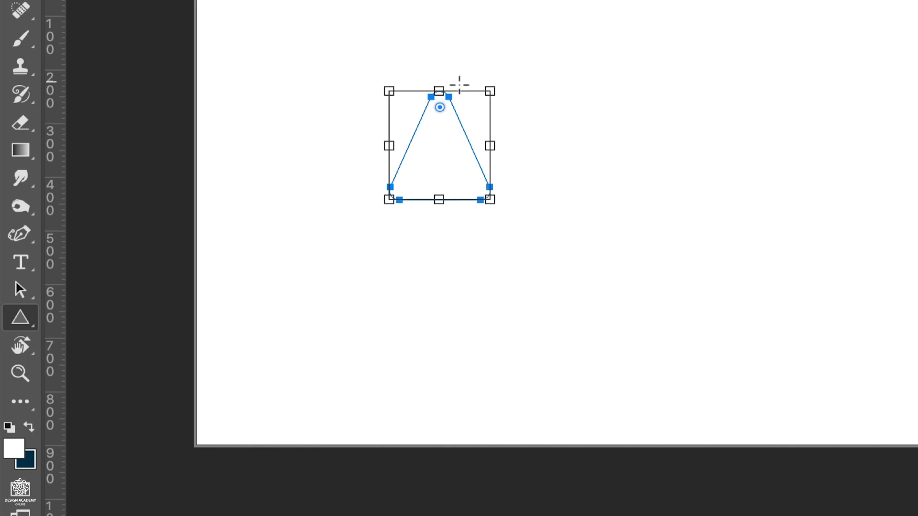
{"action": "left_click_drag", "start_coordinate": [437, 108], "coordinate": [429, 149]}
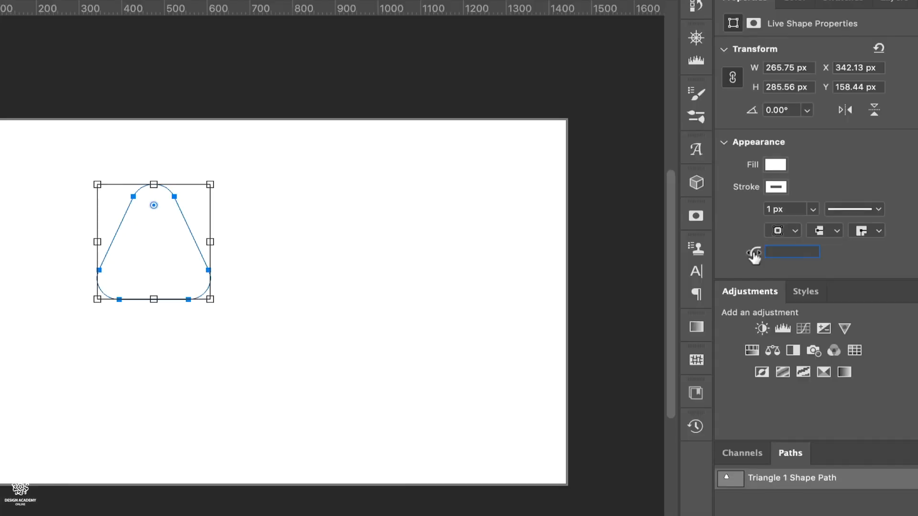
{"action": "mouse_move", "coordinate": [754, 256]}
{"action": "left_mouse_down"}
{"action": "mouse_move", "coordinate": [797, 249]}
{"action": "mouse_move", "coordinate": [721, 255]}
{"action": "left_mouse_up"}
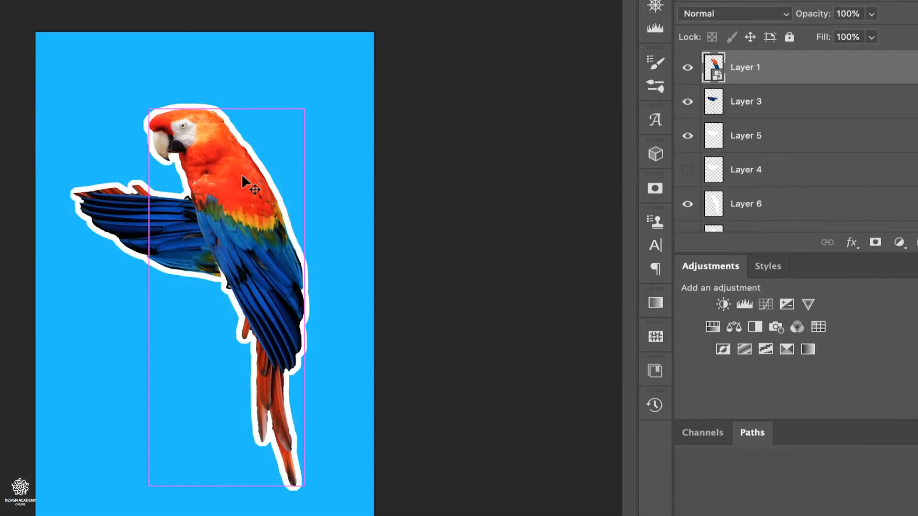
- Rotate the parrot smart object on Layer 1 slightly counterclockwise with Free Transform
{"action": "key", "text": "ctrl+t"}
{"action": "left_click_drag", "start_coordinate": [303, 94], "coordinate": [263, 82]}
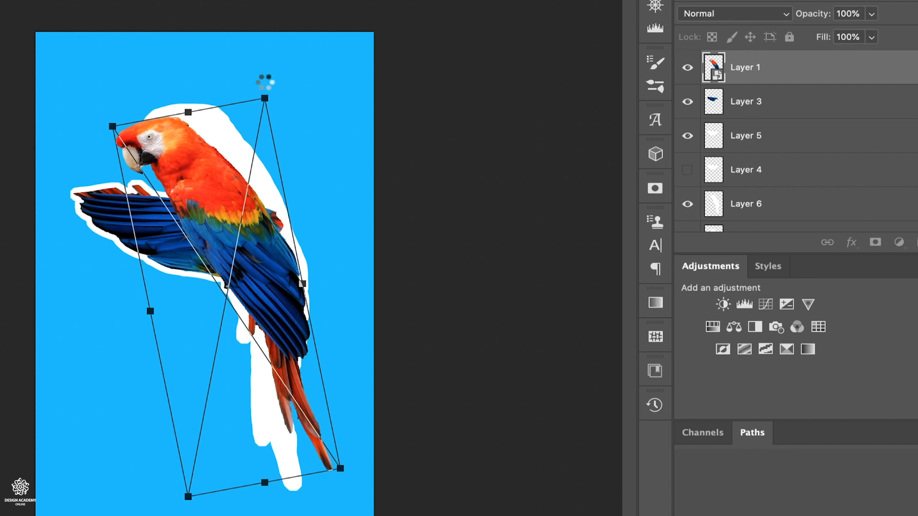
{"action": "key", "text": "Return"}
- Apply Reset Transform to the parrot smart object on Layer 1
{"action": "right_click", "coordinate": [221, 178]}
{"action": "left_click", "coordinate": [208, 165]}
{"action": "right_click", "coordinate": [831, 73]}
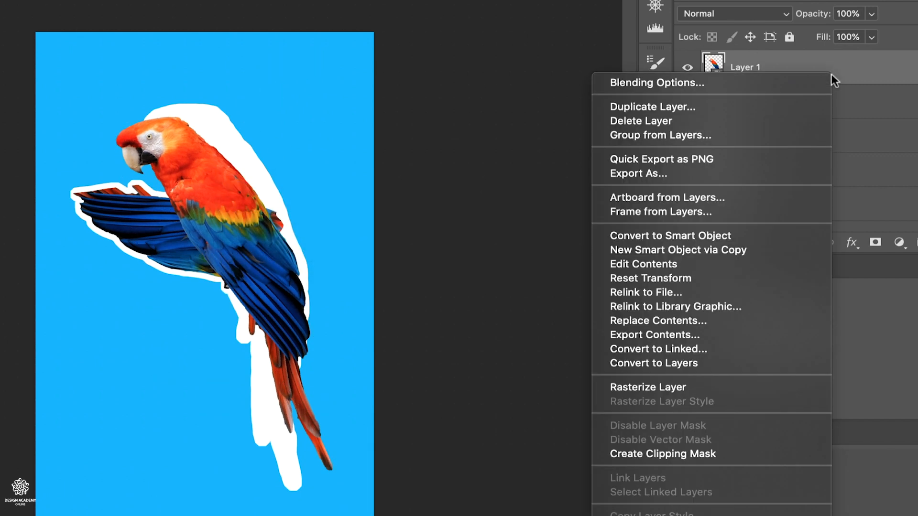
{"action": "left_click", "coordinate": [703, 277]}
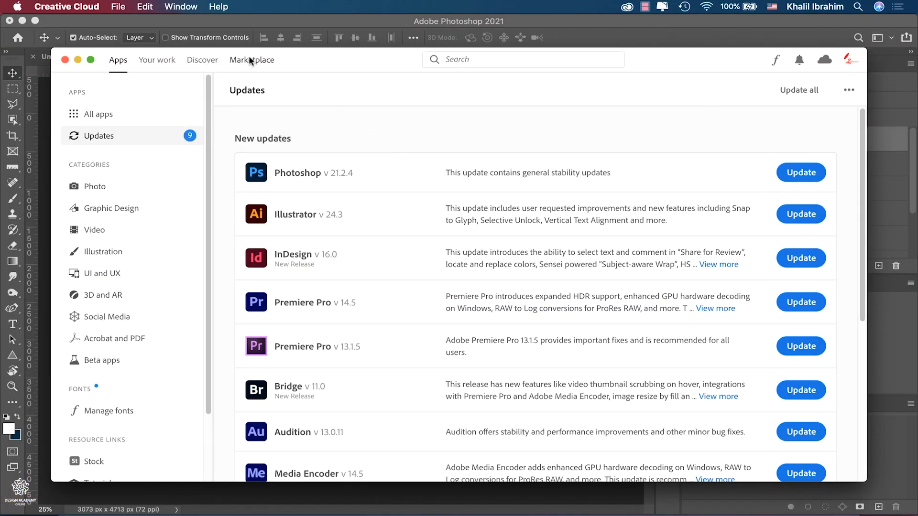
- Browse the featured and essential Photoshop plugins in the Creative Cloud Marketplace
{"action": "left_click", "coordinate": [251, 59]}
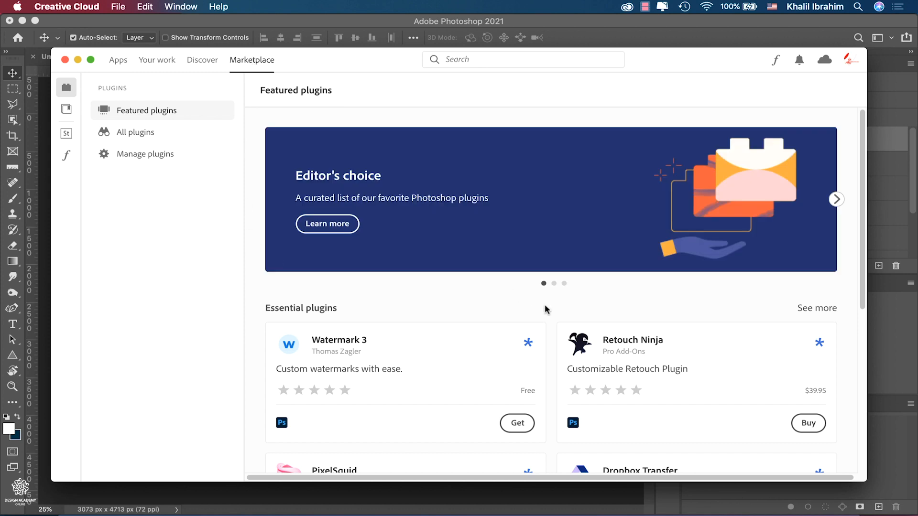
{"action": "scroll", "coordinate": [548, 310], "scroll_direction": "down", "scroll_amount": 3}
{"action": "scroll", "coordinate": [548, 311], "scroll_direction": "down", "scroll_amount": 2}
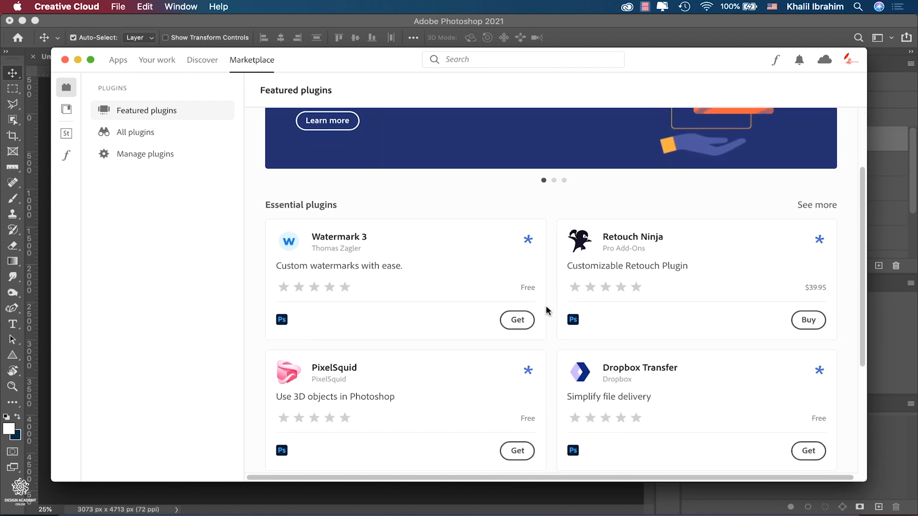
{"action": "left_click", "coordinate": [485, 287]}
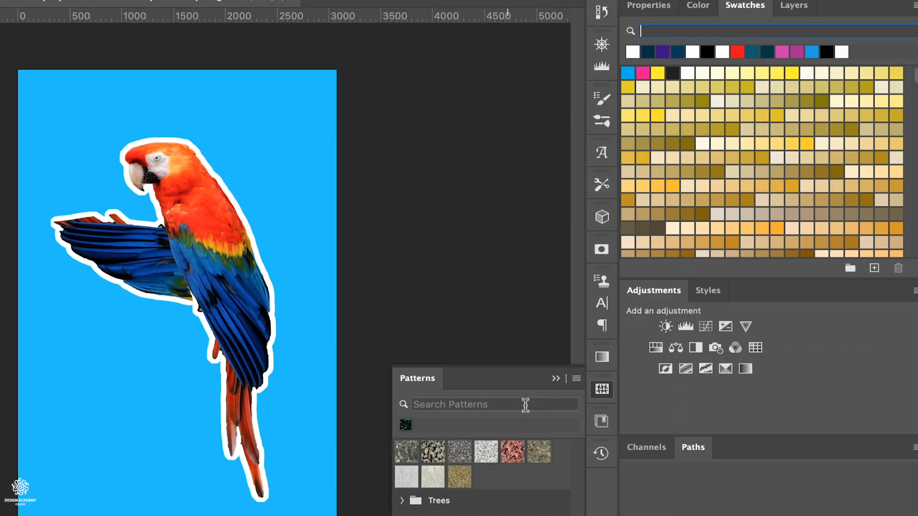
- Search the patterns for "tree" and the swatches for "dark"
{"action": "left_click", "coordinate": [525, 404]}
{"action": "type", "text": "tree"}
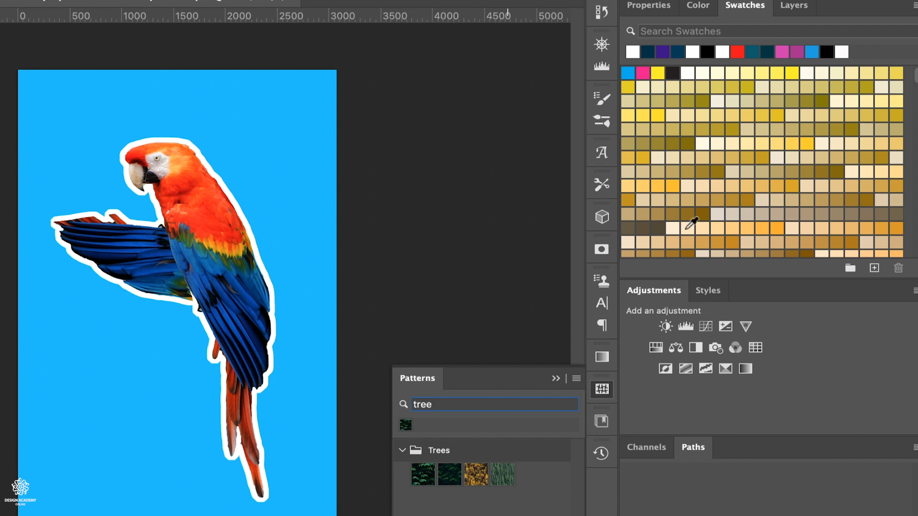
{"action": "left_click", "coordinate": [780, 27]}
{"action": "type", "text": "dark"}
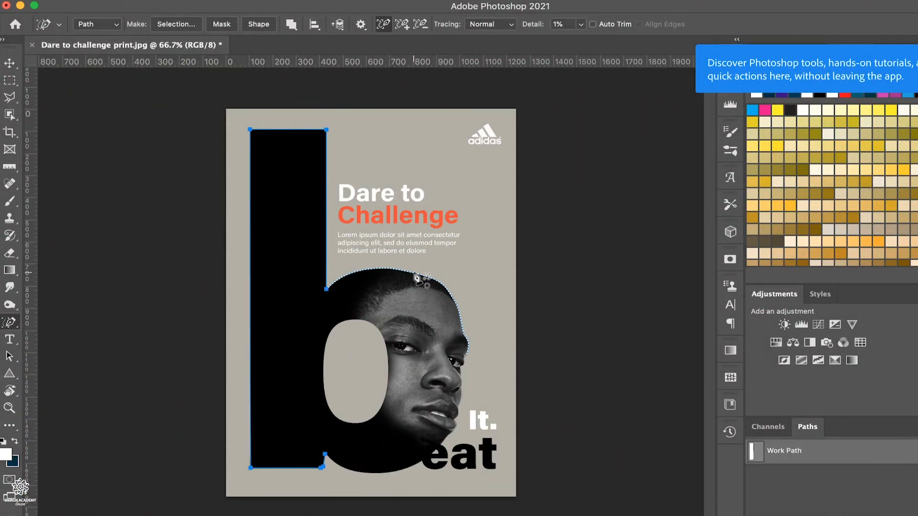
- Trace the head and face outline of the poster's letter b with the Content-Aware Tracing Tool and set the tool mode to Shape
{"action": "left_click", "coordinate": [415, 274]}
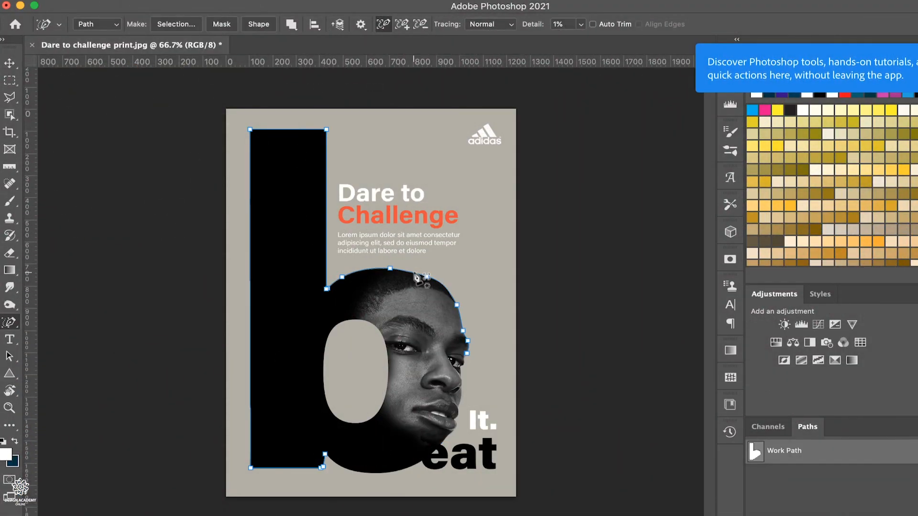
{"action": "left_click", "coordinate": [463, 373]}
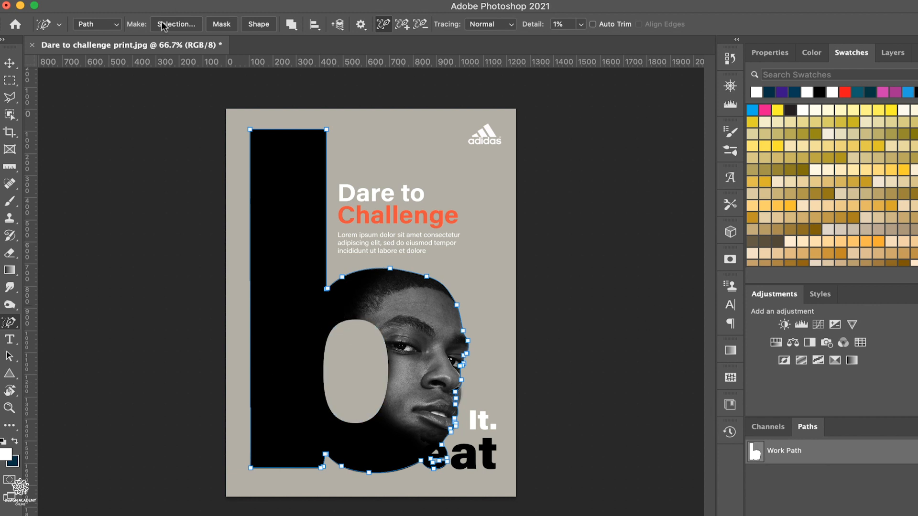
{"action": "left_click", "coordinate": [115, 25]}
{"action": "left_click", "coordinate": [116, 26]}
{"action": "left_click", "coordinate": [116, 27]}
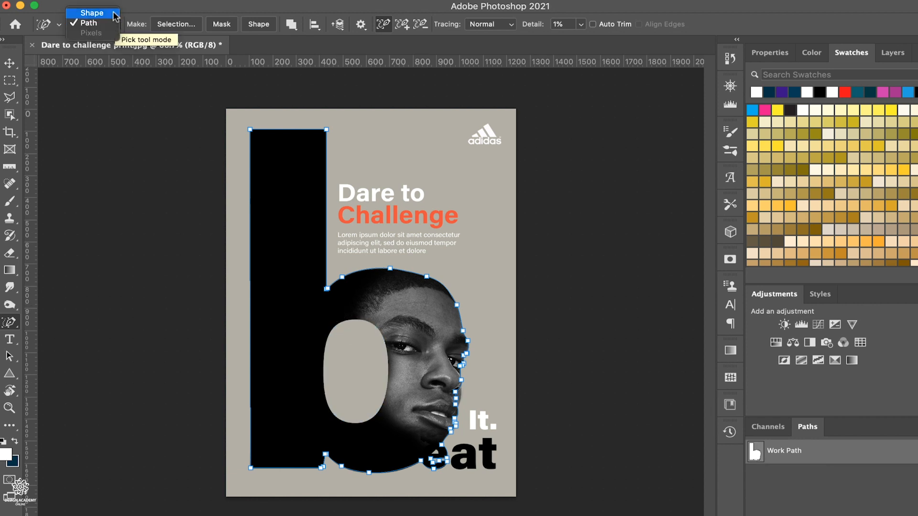
{"action": "left_click", "coordinate": [92, 13]}
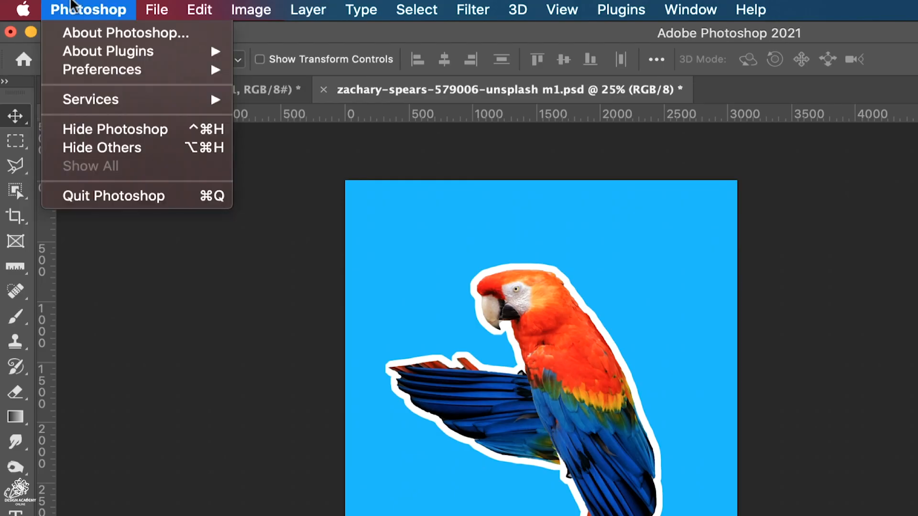
- Enable the Content-Aware Tracing Tool in the Technology Previews preferences and activate that tool for the poster
{"action": "mouse_move", "coordinate": [93, 70]}
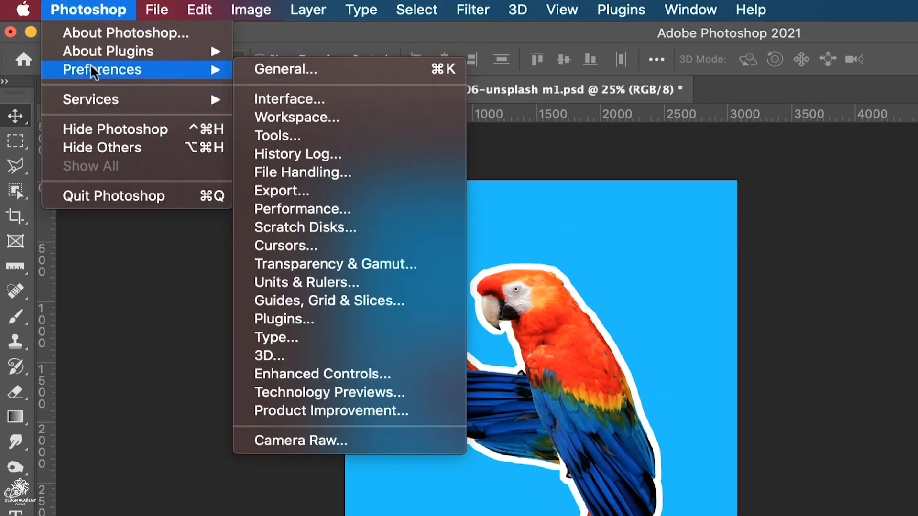
{"action": "left_click", "coordinate": [347, 400]}
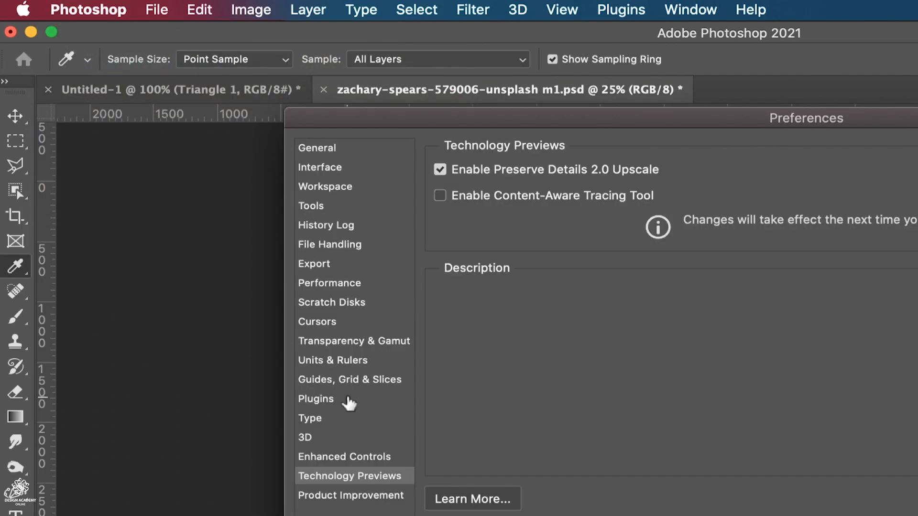
{"action": "left_click", "coordinate": [441, 196]}
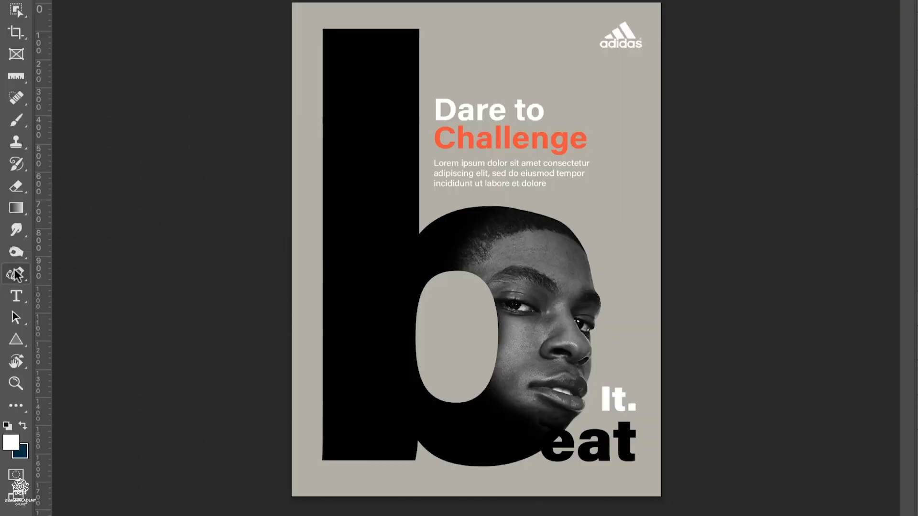
{"action": "left_click", "coordinate": [10, 274]}
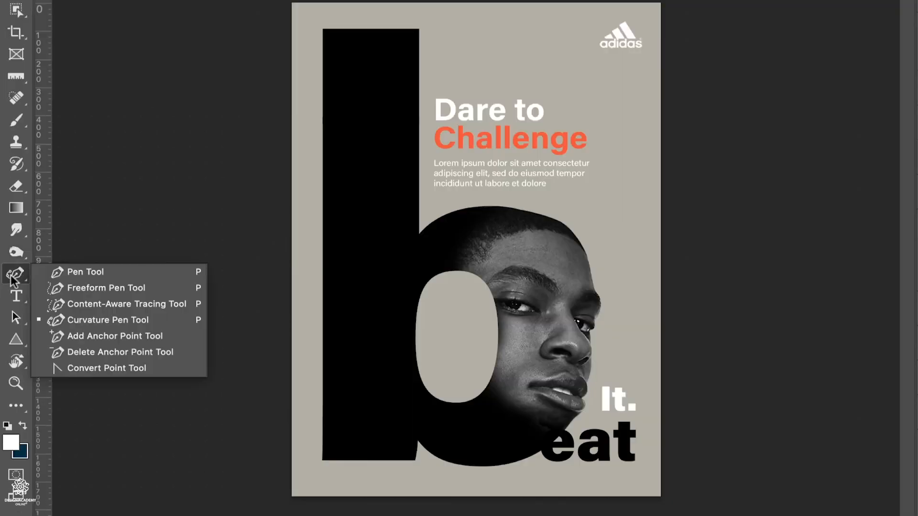
{"action": "left_click", "coordinate": [116, 300]}
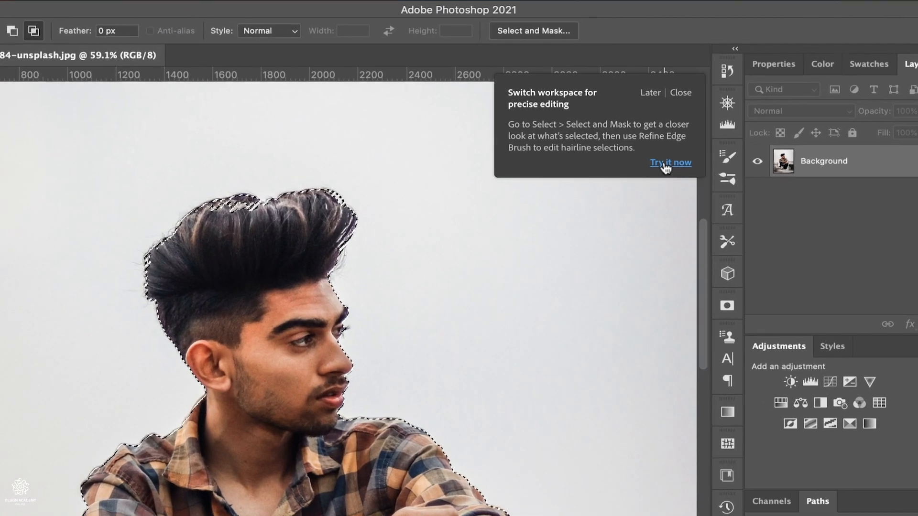
- Open the man's selection in the Select and Mask workspace and apply Refine Hair to its edges
{"action": "left_click", "coordinate": [634, 148]}
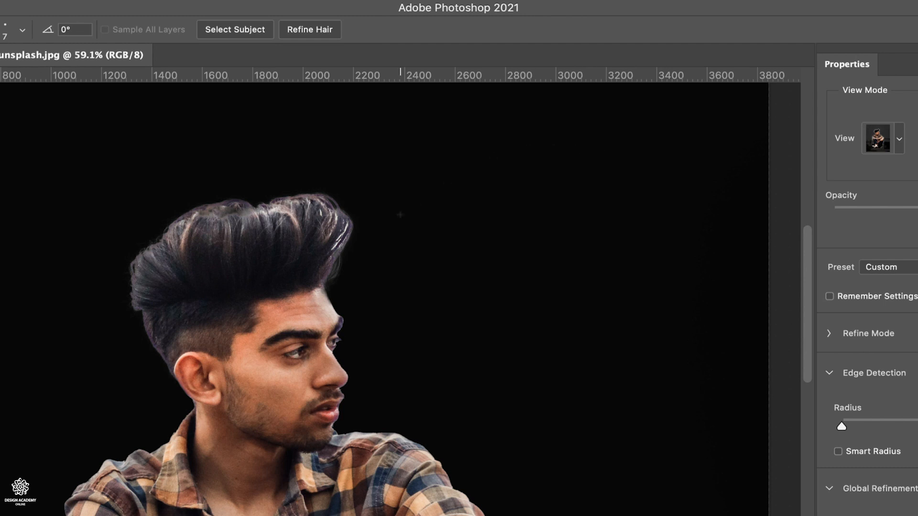
{"action": "left_click", "coordinate": [324, 30]}
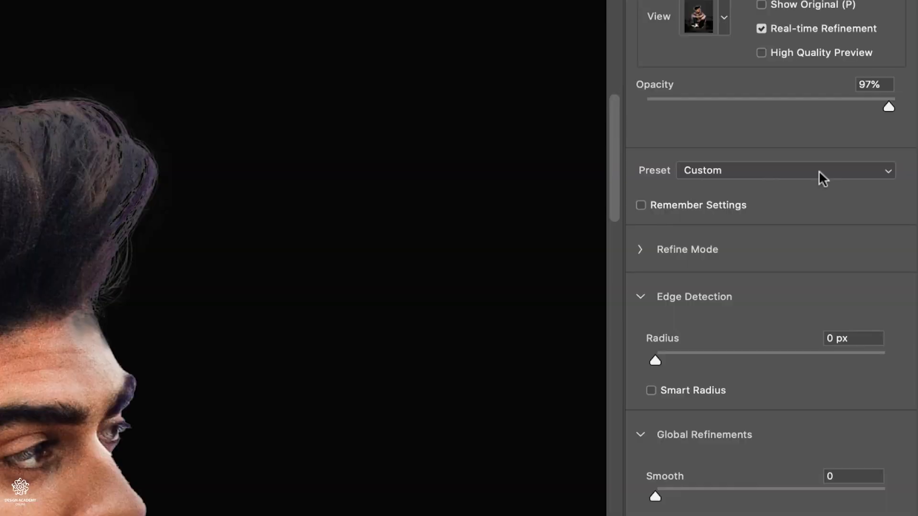
{"action": "left_click", "coordinate": [899, 267]}
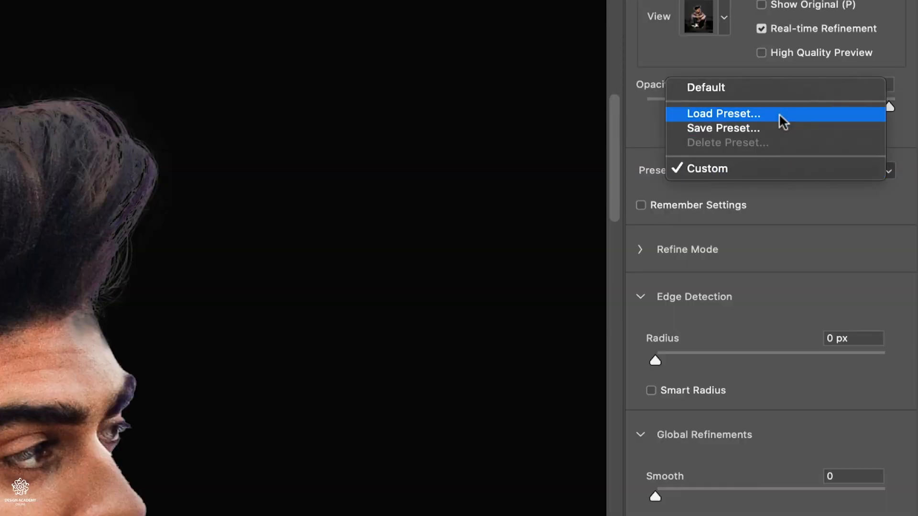
{"action": "left_click", "coordinate": [871, 168]}
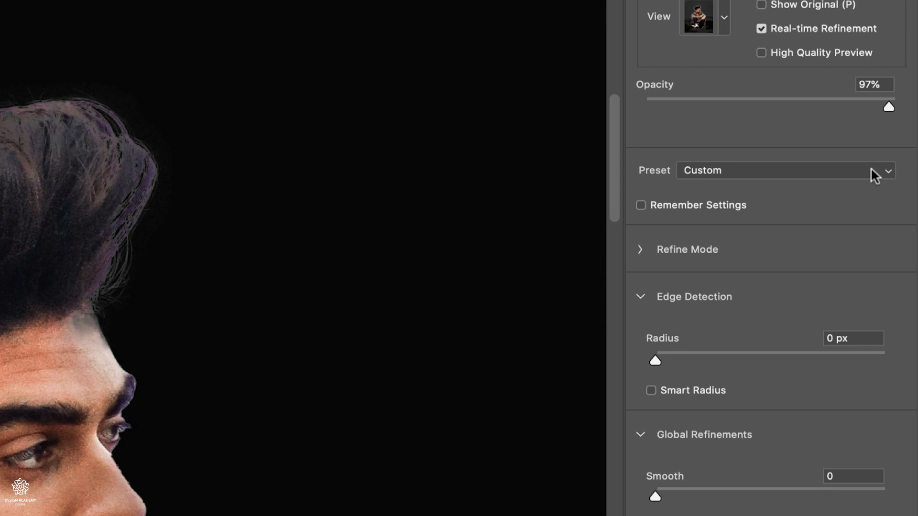
- Switch the selection's Refine Mode to Object Aware and accept the possible edge change
{"action": "left_click", "coordinate": [640, 248]}
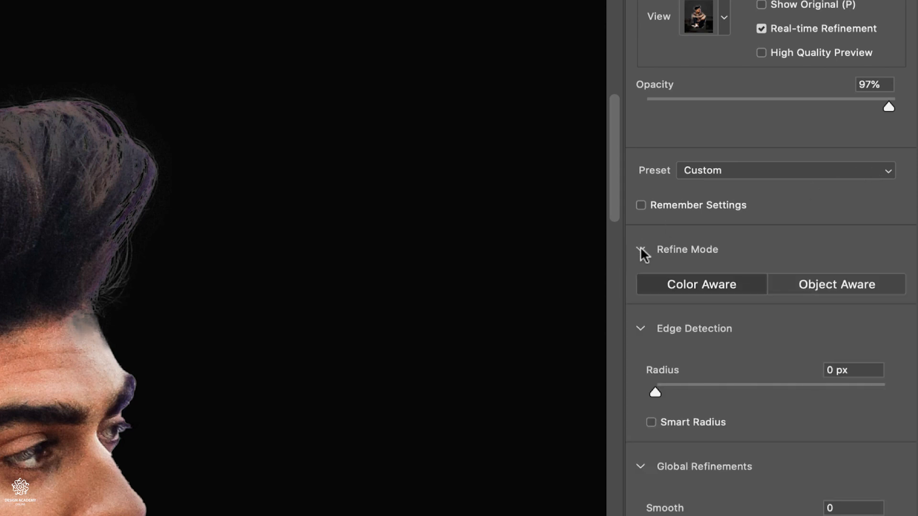
{"action": "left_click", "coordinate": [838, 282]}
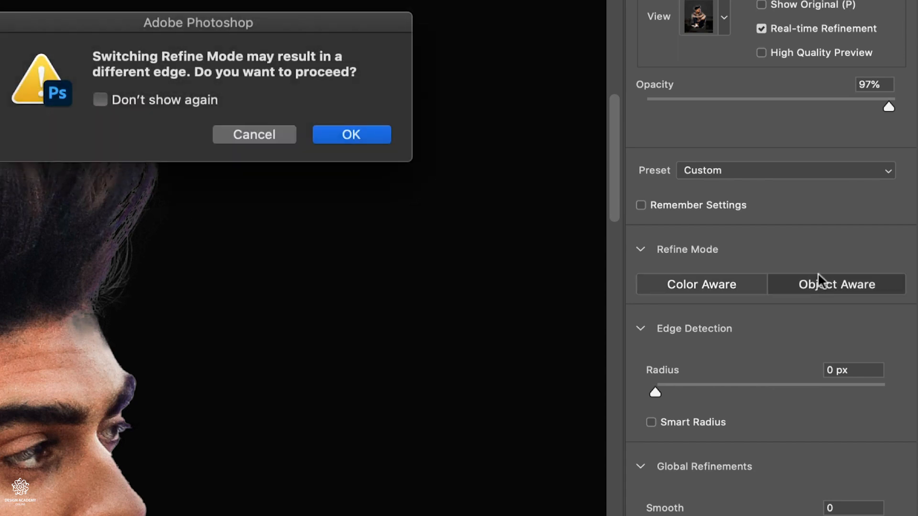
{"action": "left_click", "coordinate": [337, 134]}
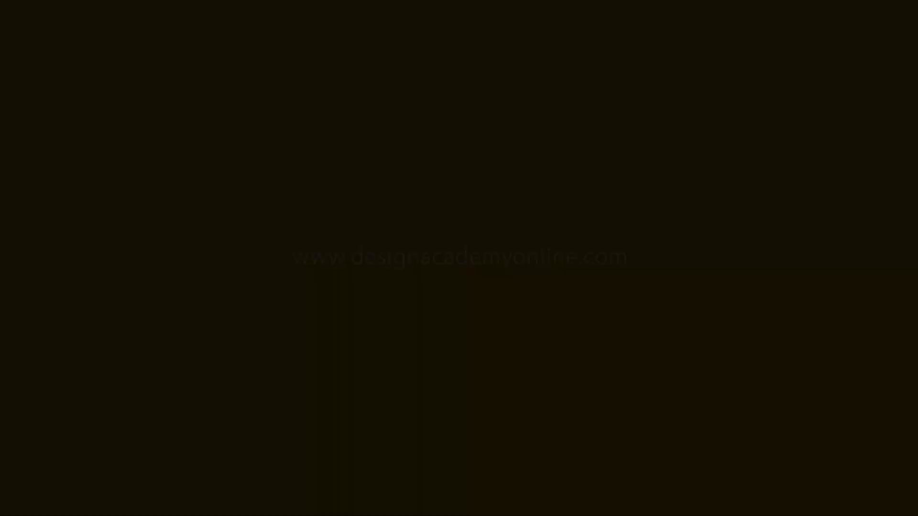